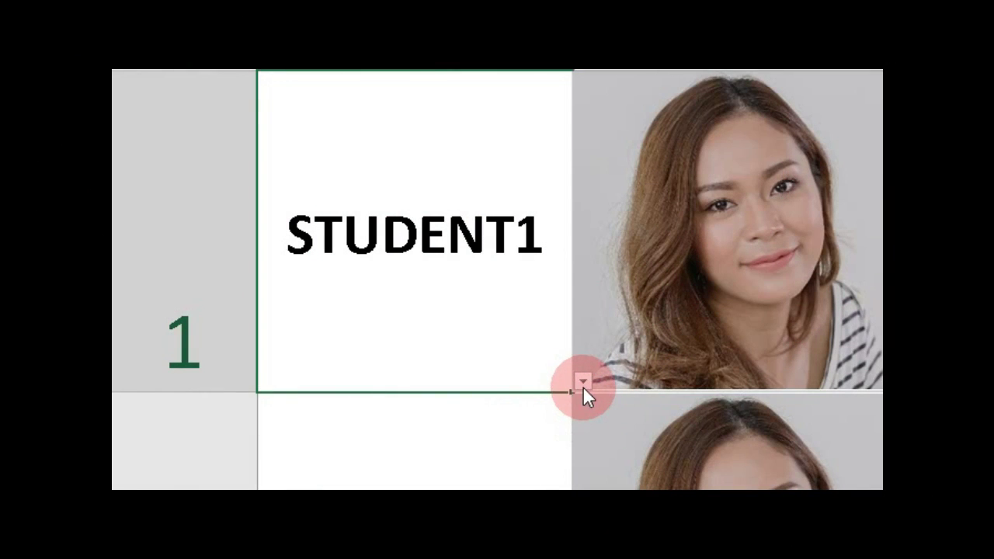
- Pick STUDENT2, STUDENT3 and STUDENT1 twice from the A1 dropdown to show each student's photo
left_click(582, 383)
left_click(408, 435)
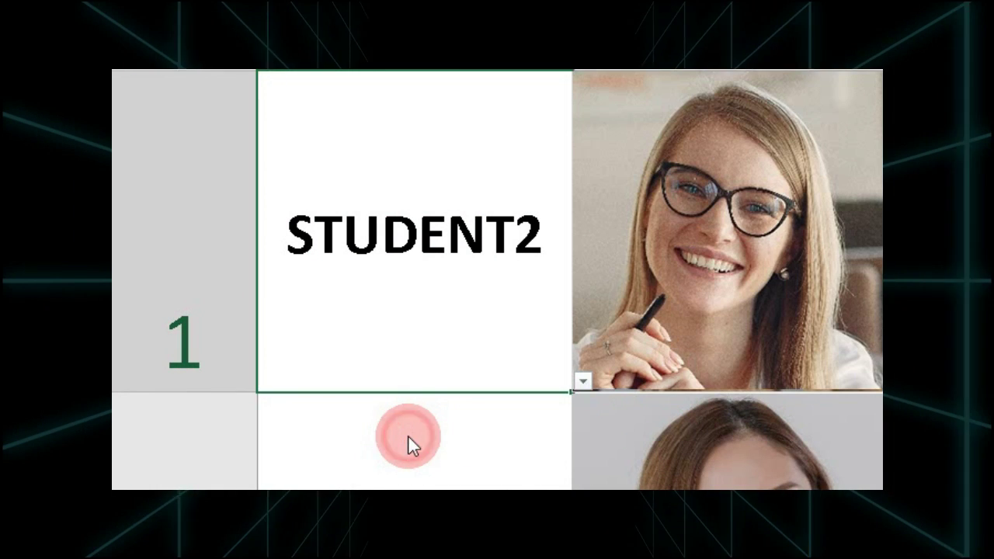
left_click(582, 384)
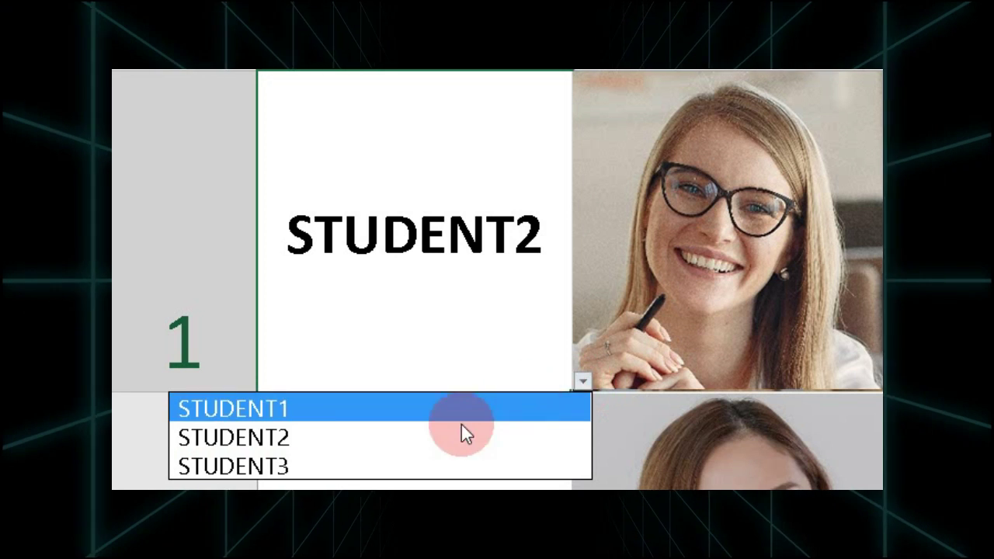
left_click(320, 465)
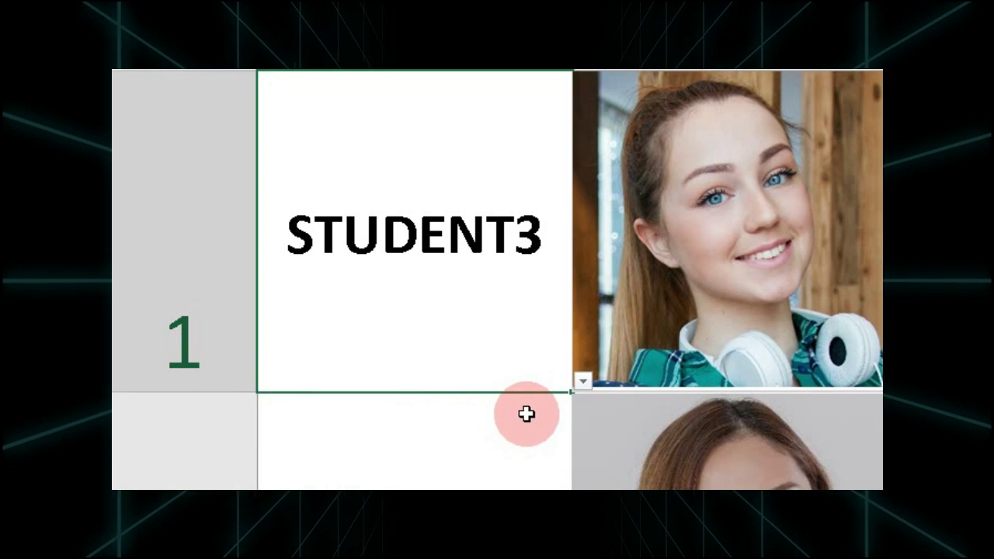
left_click(582, 382)
left_click(513, 410)
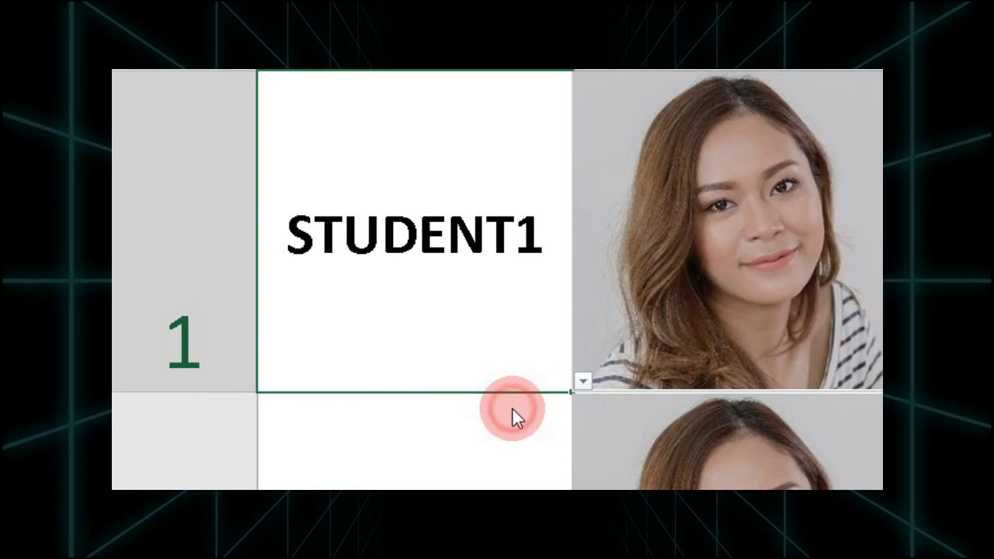
left_click(581, 384)
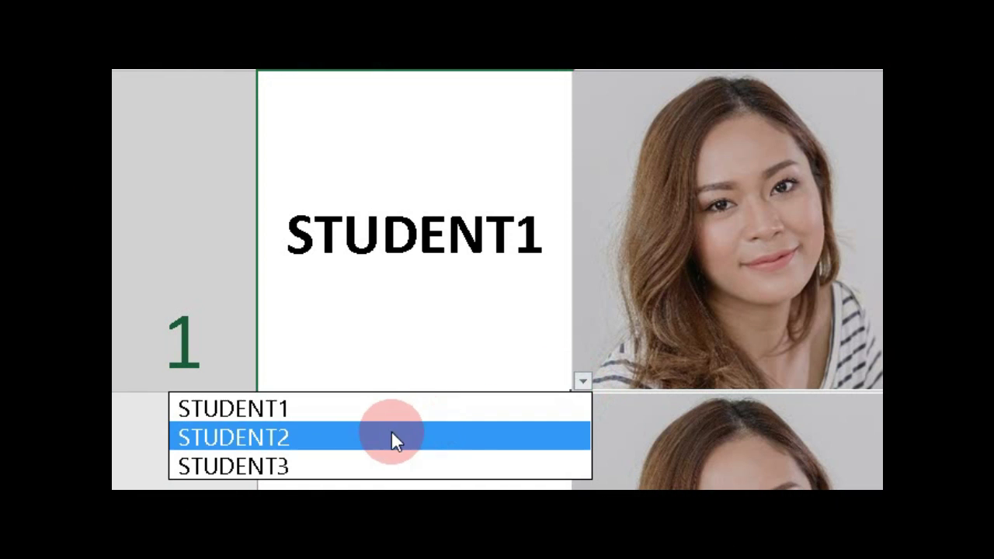
left_click(351, 436)
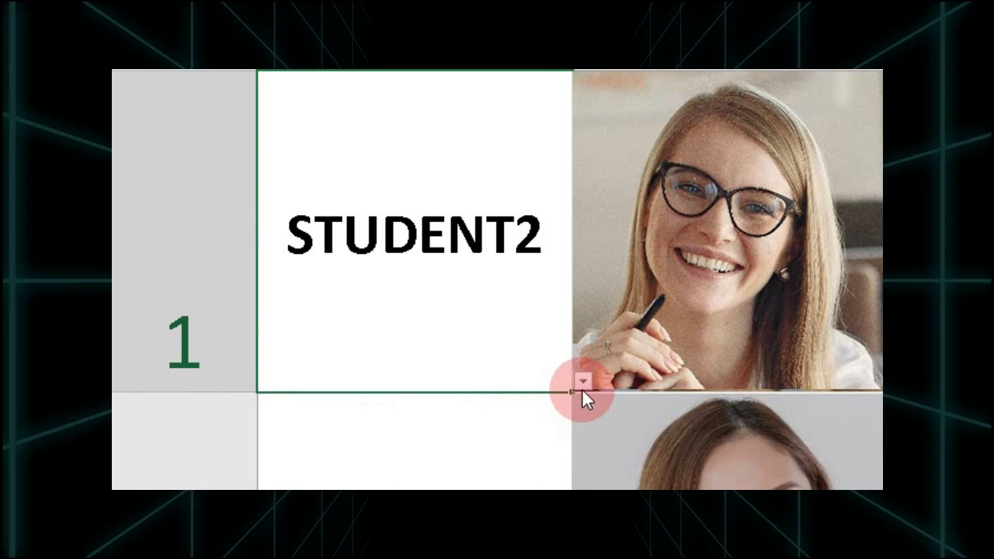
left_click(581, 383)
left_click(356, 464)
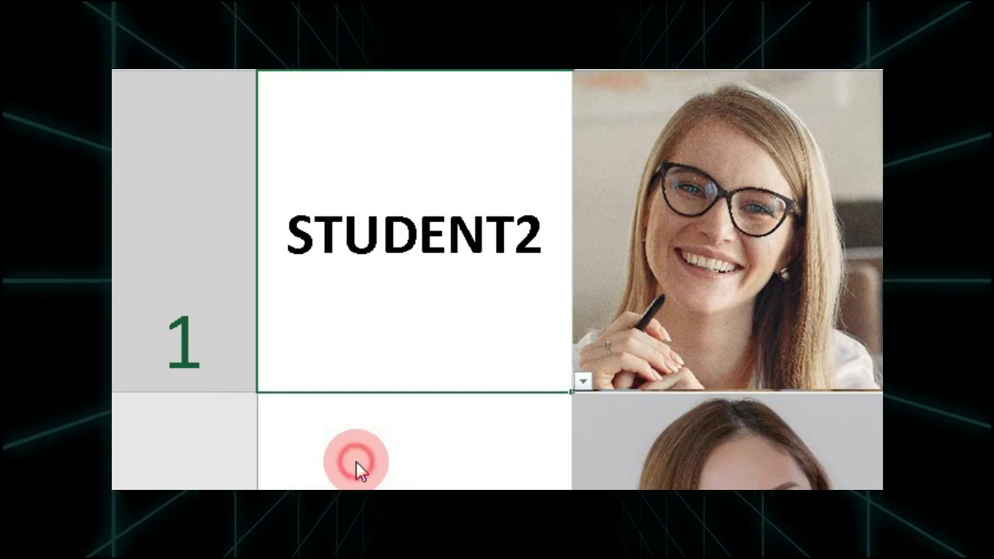
left_click(588, 386)
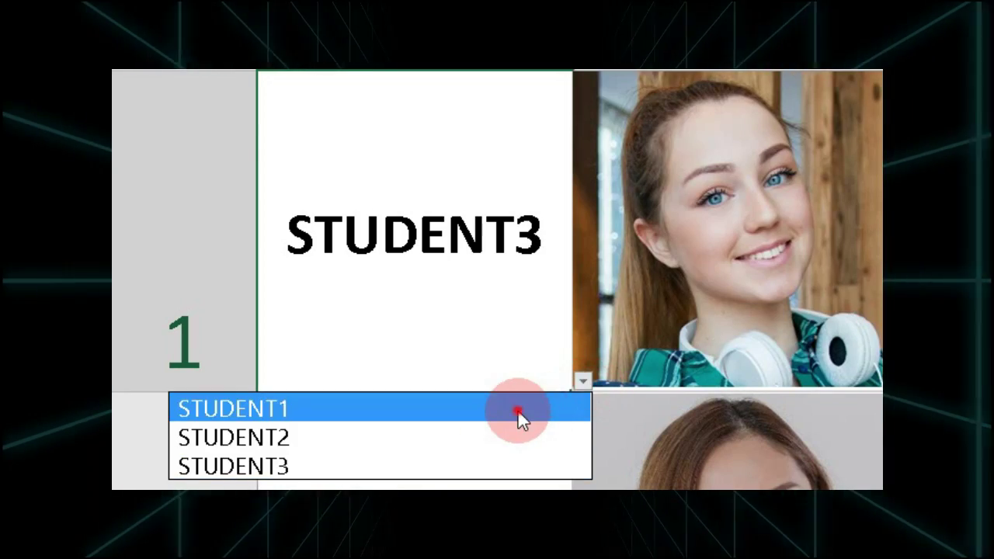
left_click(518, 409)
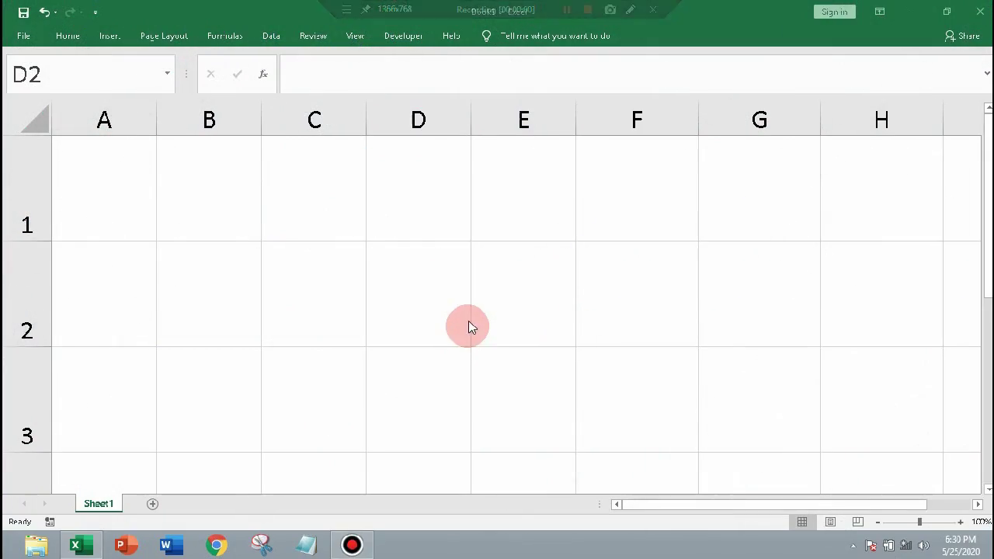
- Select C2 and insert the pictures s1.jpg, s2.jpg and s3.jpg
left_click(473, 300)
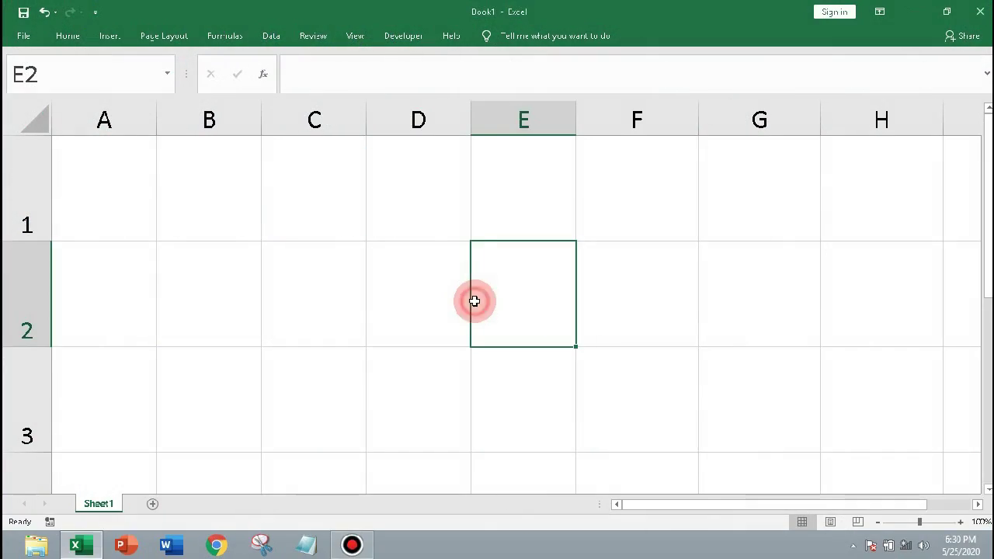
left_click(282, 284)
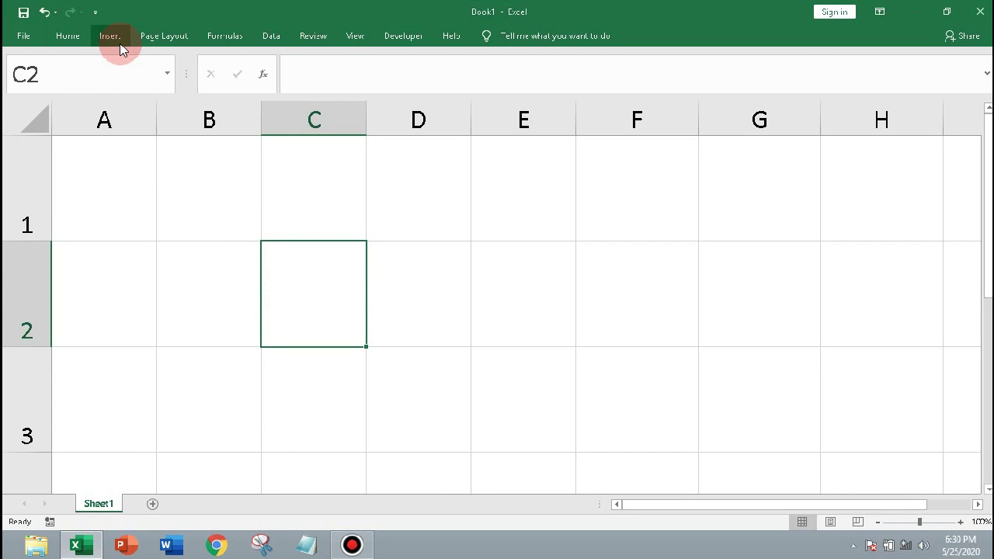
left_click(118, 44)
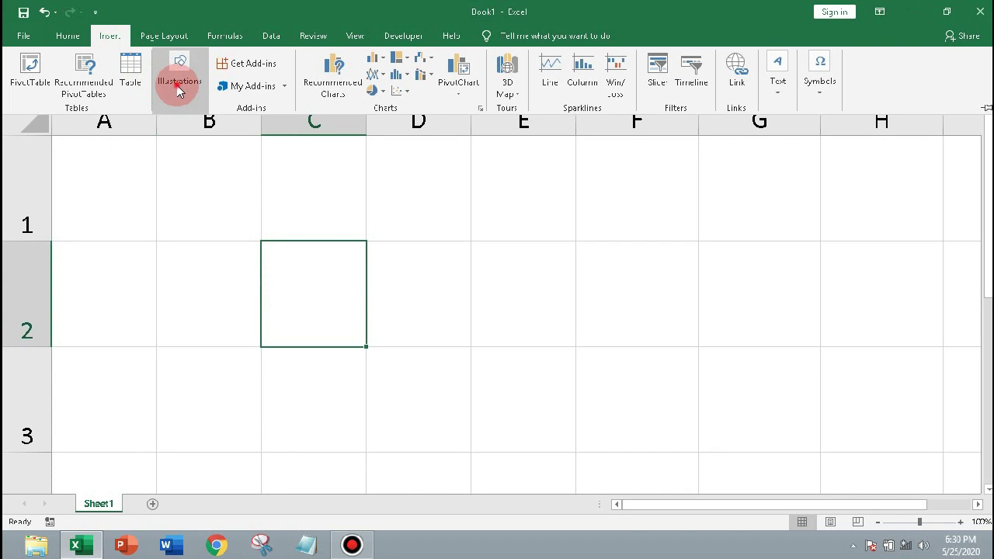
left_click(178, 81)
left_click(175, 136)
left_click_drag(387, 186, 159, 103)
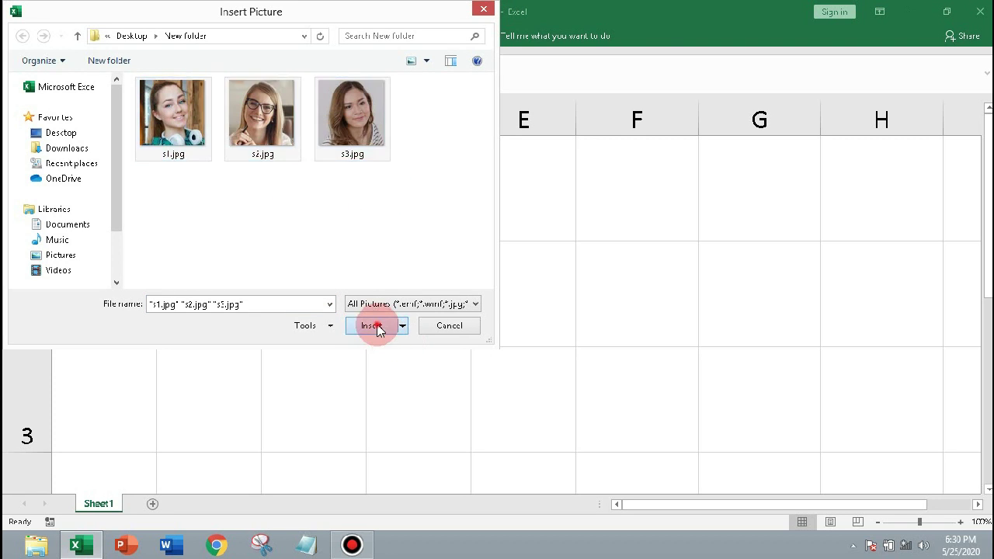
left_click(376, 326)
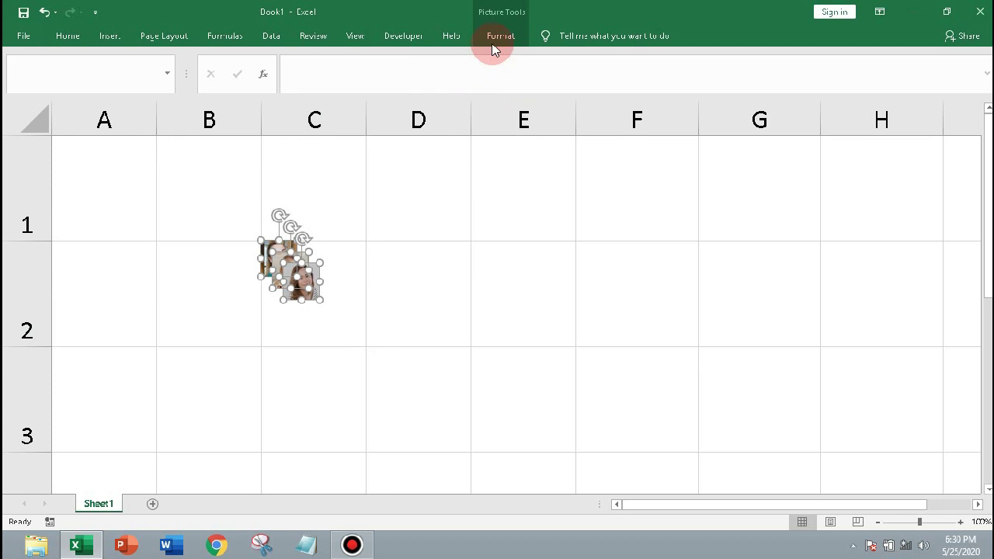
- Unlock the photos' aspect ratio and raise their height to 1.5"
left_click(497, 46)
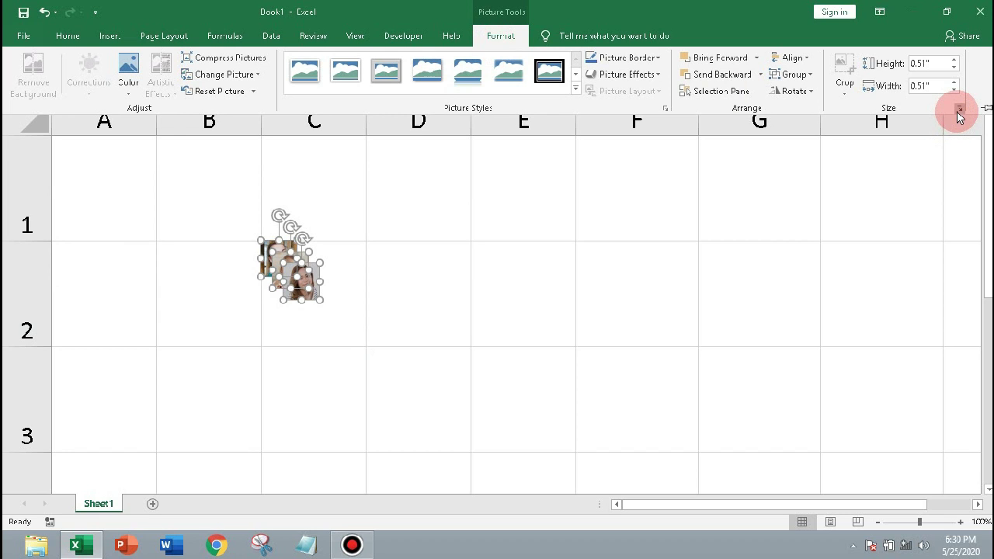
left_click(960, 110)
left_click(821, 293)
left_click(821, 311)
left_click(966, 194)
left_click(967, 193)
left_click(966, 194)
left_click(967, 193)
left_click(966, 194)
left_click(966, 193)
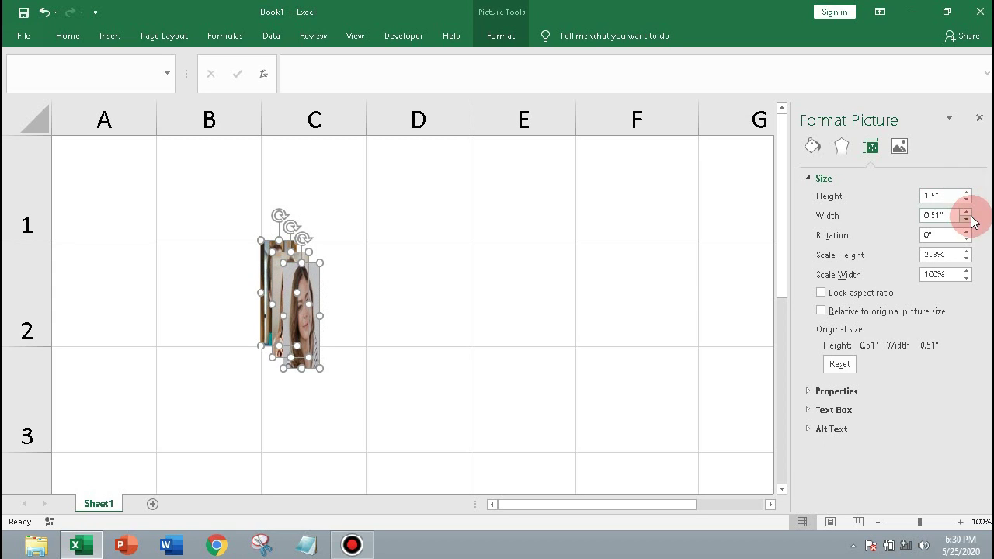
- Widen the photos to 1.5" and move the stack over to column G
left_click(967, 212)
left_click(966, 212)
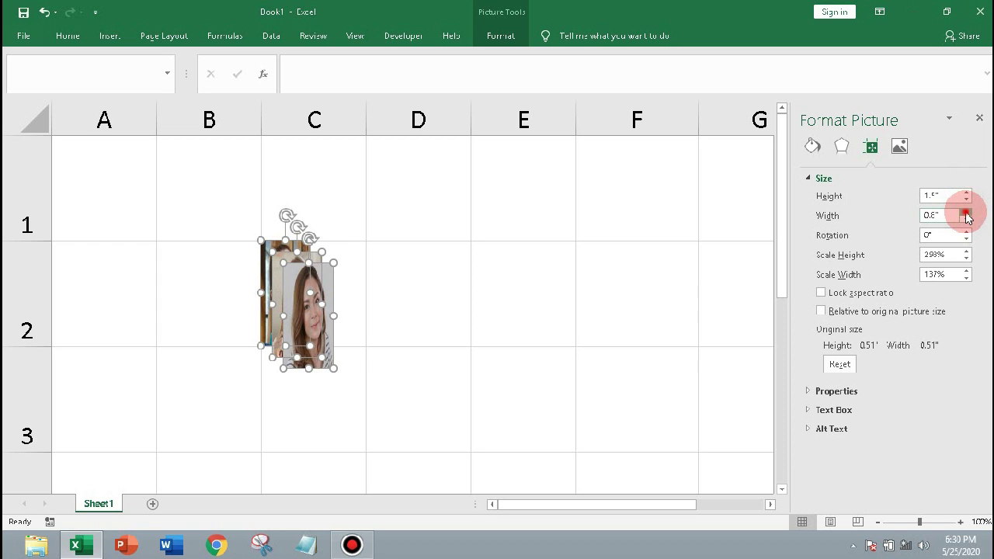
left_click(966, 212)
left_click(966, 212)
left_click(966, 212)
left_click(966, 212)
left_click(966, 212)
left_click(966, 212)
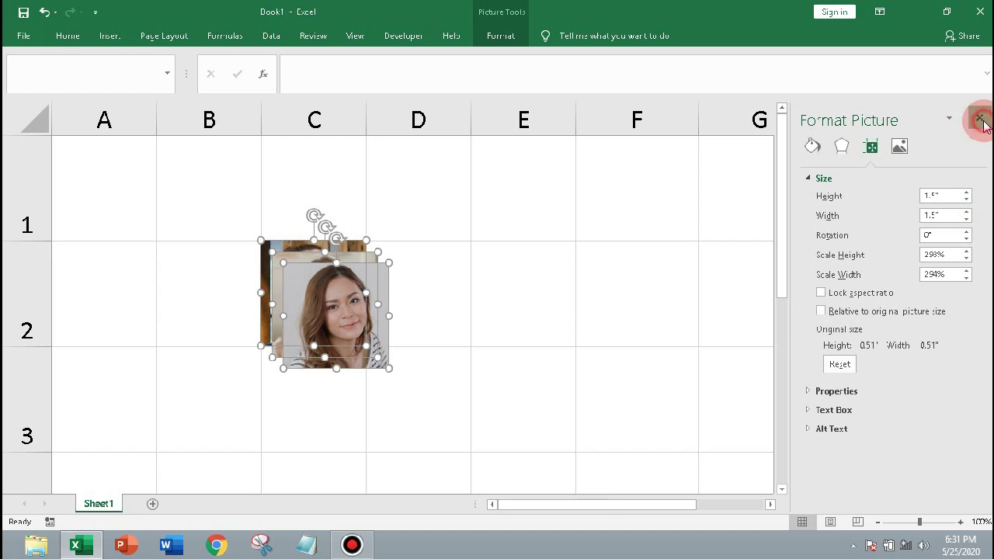
left_click(981, 120)
left_click_drag(338, 299, 808, 258)
- Enter STUDENT1 in A2 and fill it down to STUDENT3 in A4
left_click(571, 319)
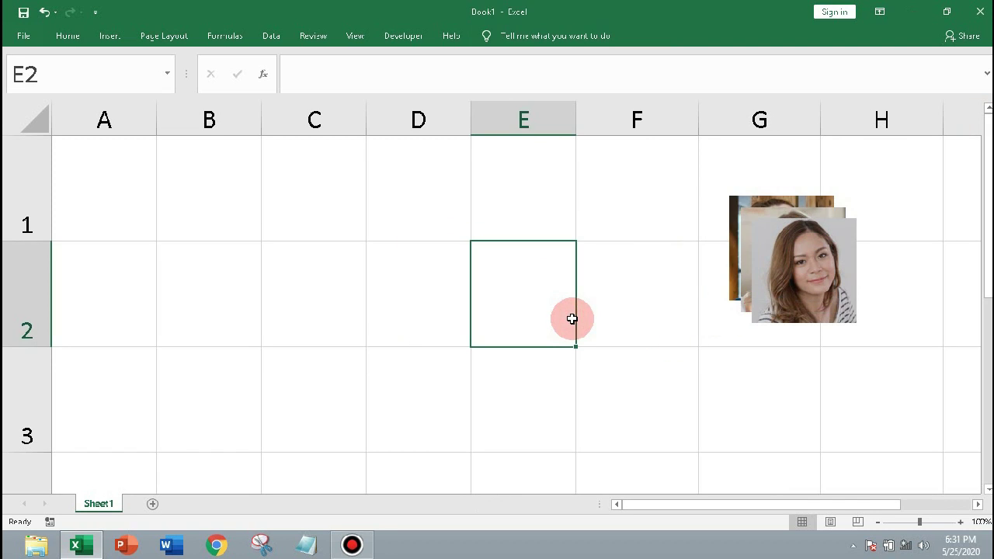
left_click(110, 319)
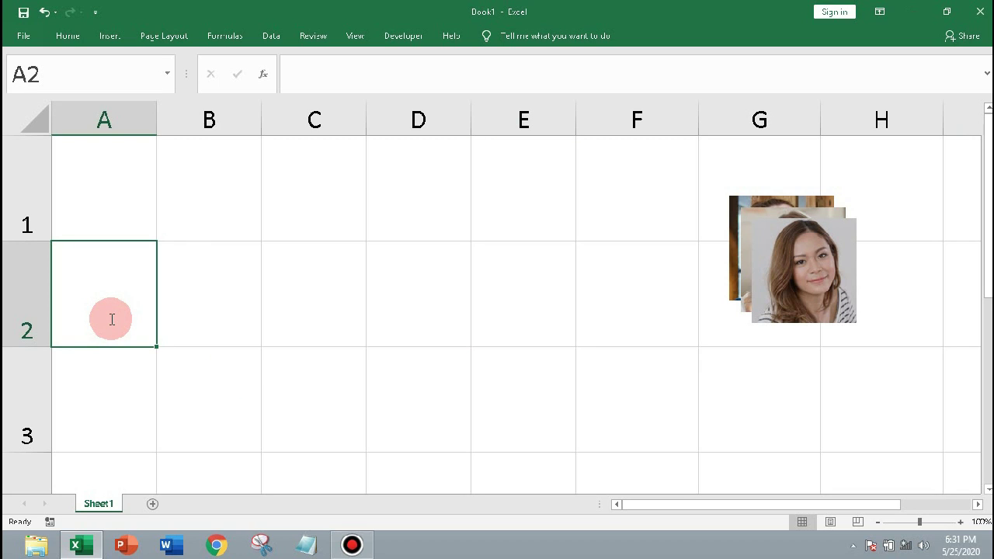
type("STUDENT1")
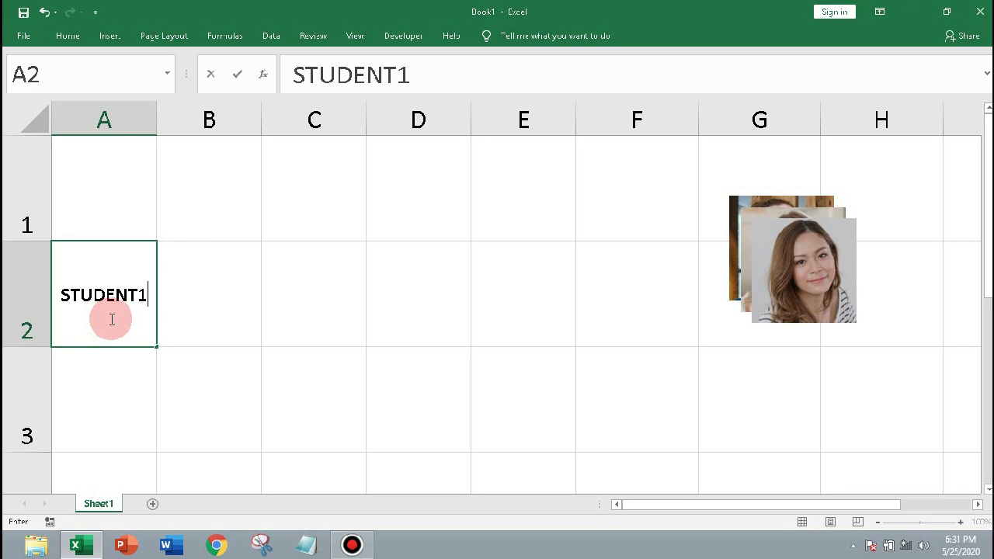
key("Return")
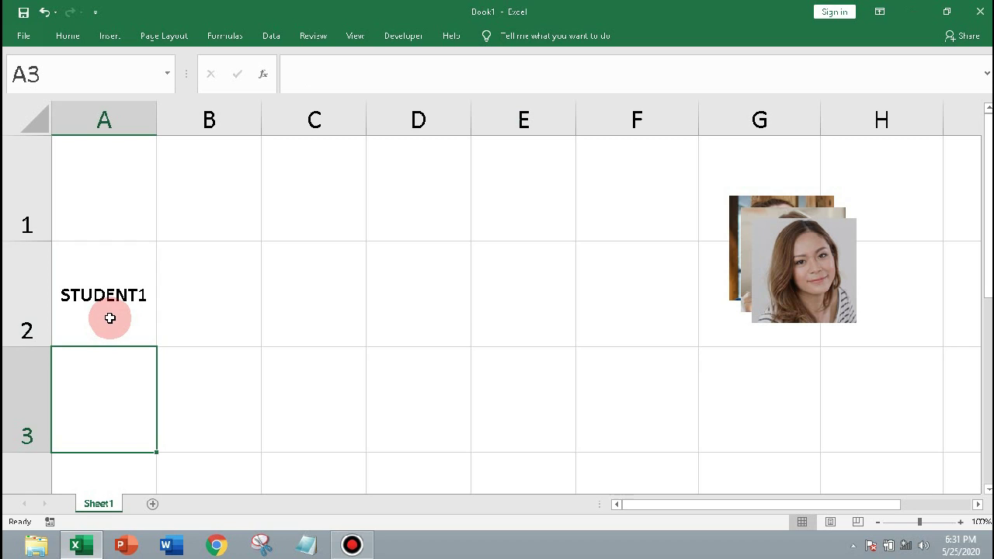
left_click(110, 317)
left_click_drag(157, 346, 155, 422)
left_click(264, 310)
scroll(265, 312, "up", 1)
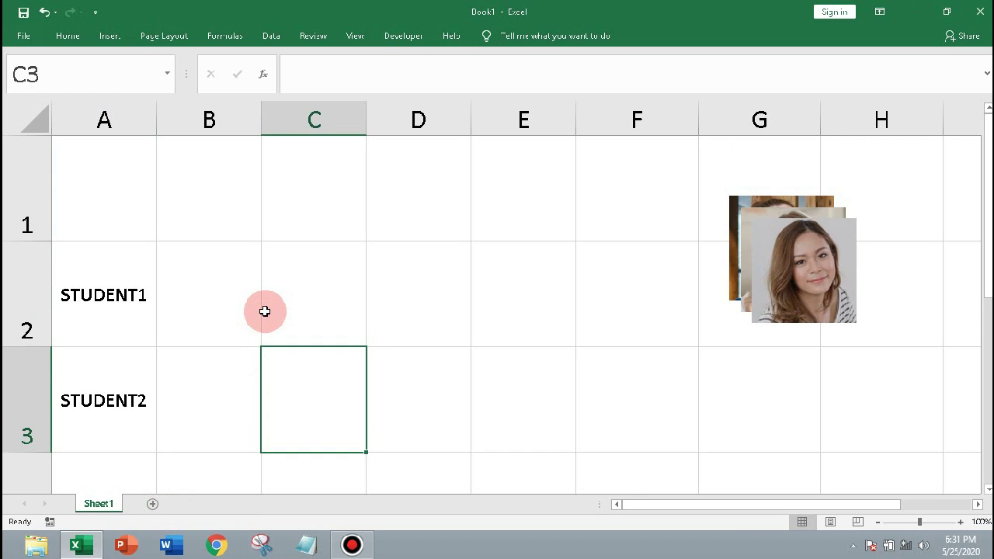
- Enter IMGS1 in B2 and fill it down to IMGS3 in B4
left_click(203, 305)
type("IMGS1")
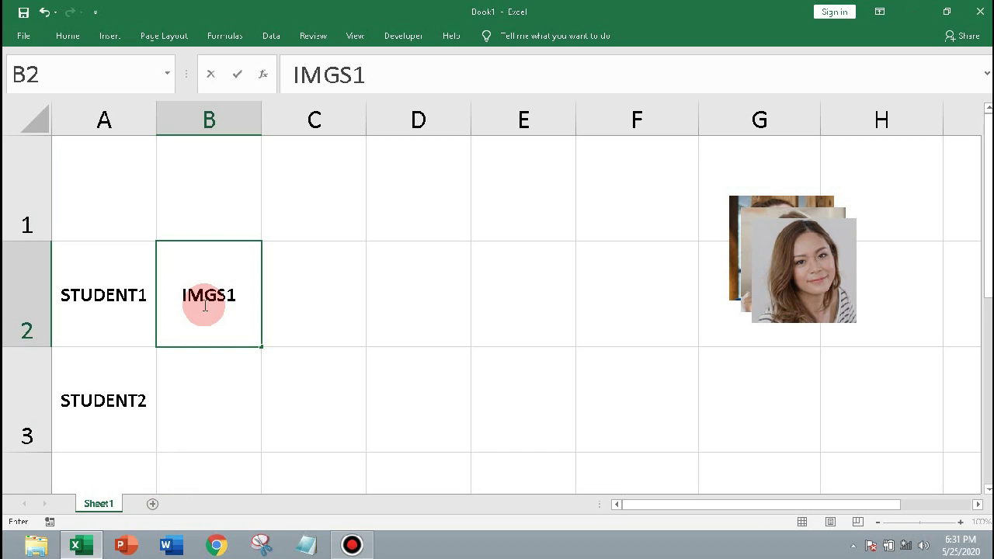
key("Return")
left_click(205, 305)
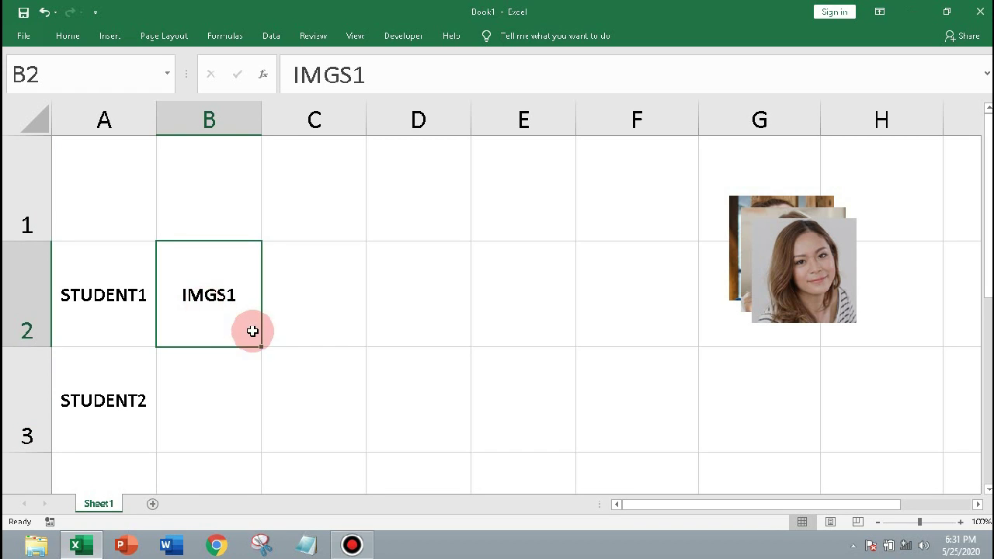
left_click_drag(259, 348, 261, 460)
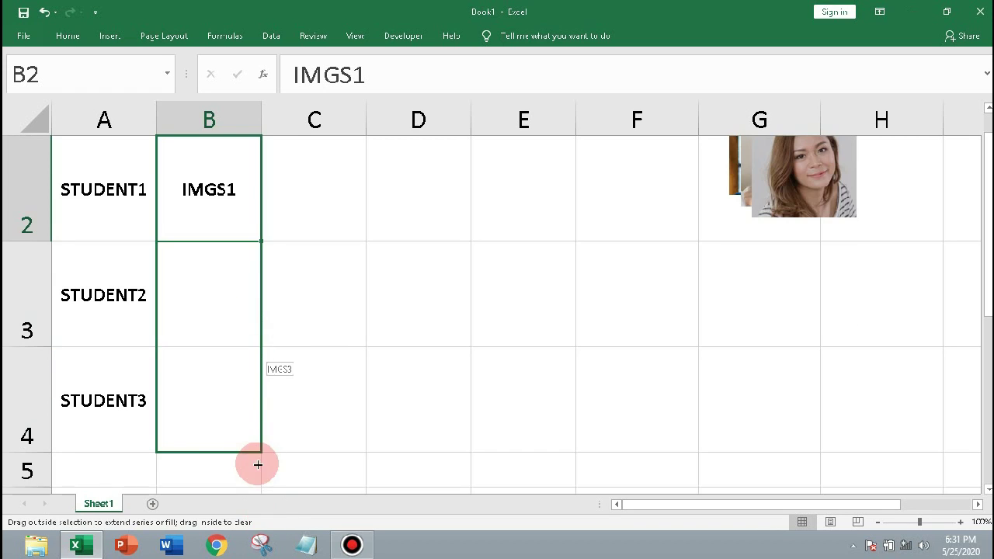
left_click(331, 316)
scroll(331, 315, "up", 1)
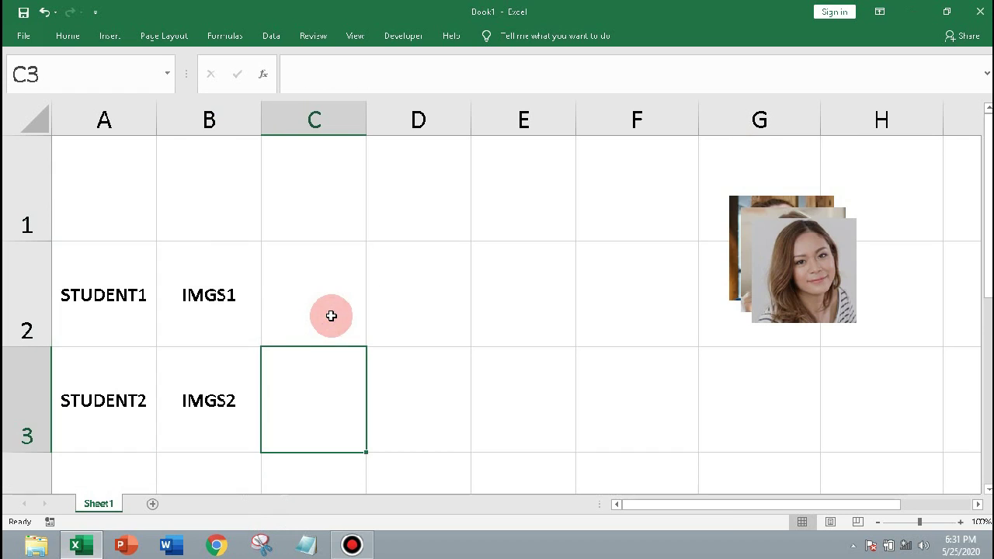
left_click(598, 257)
- Name cell C2 IMGS1 and cell C3 IMGS2 in the Name Box
left_click(285, 301)
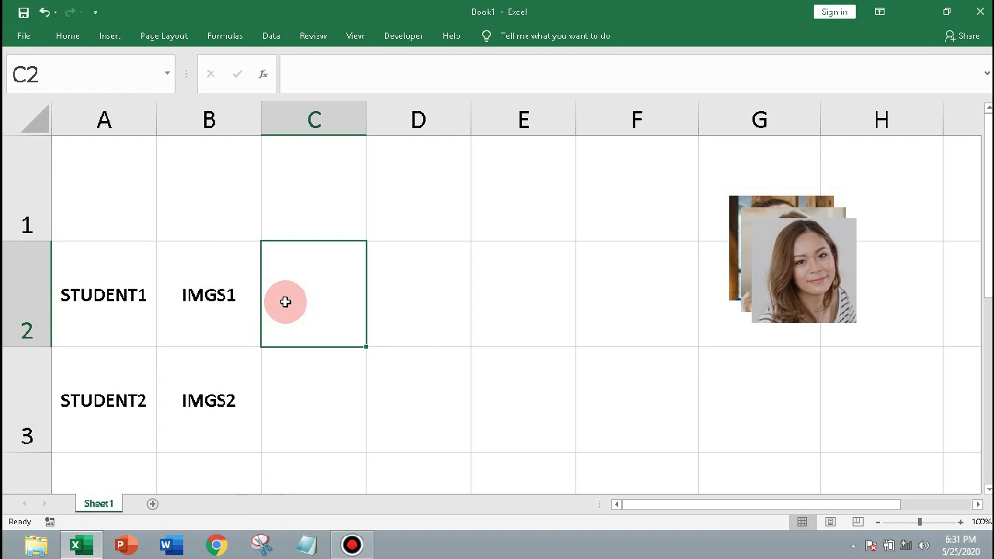
left_click(89, 84)
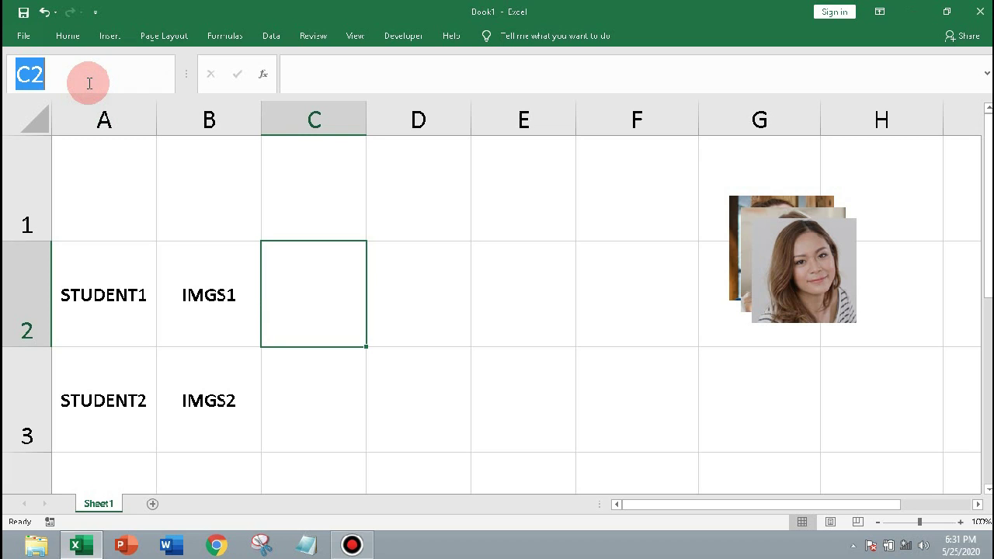
type("IMGS1")
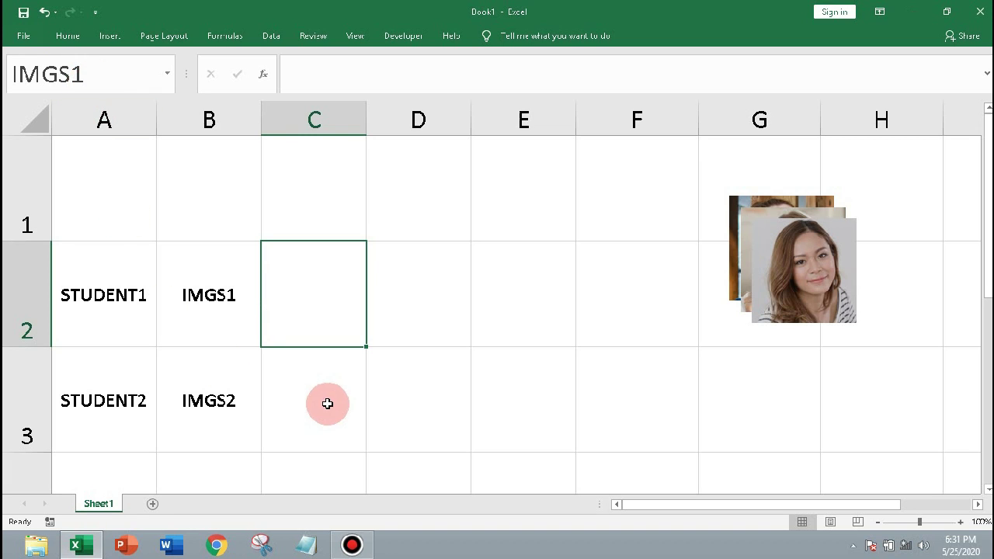
left_click(326, 401)
left_click(64, 74)
key("BackSpace")
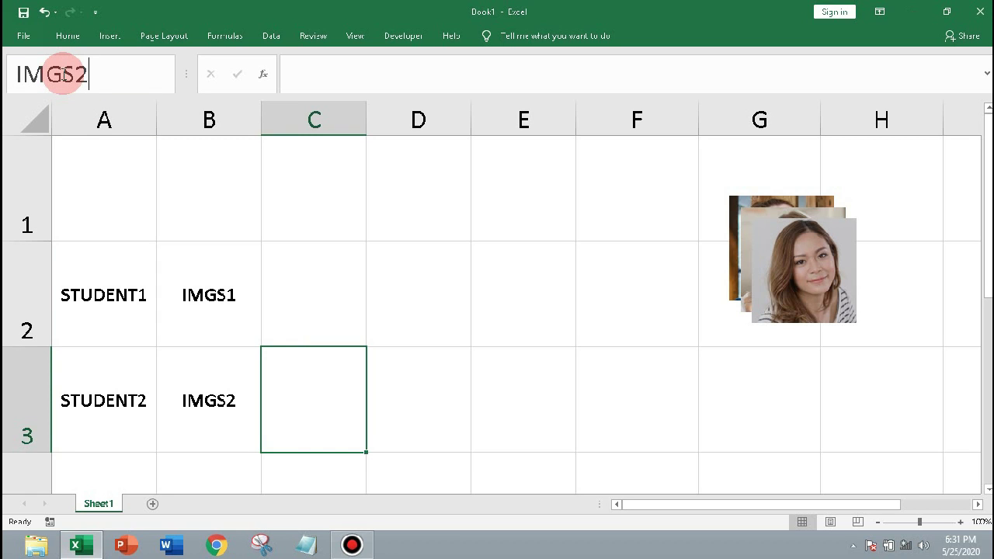
type("IMGS2")
key("Return")
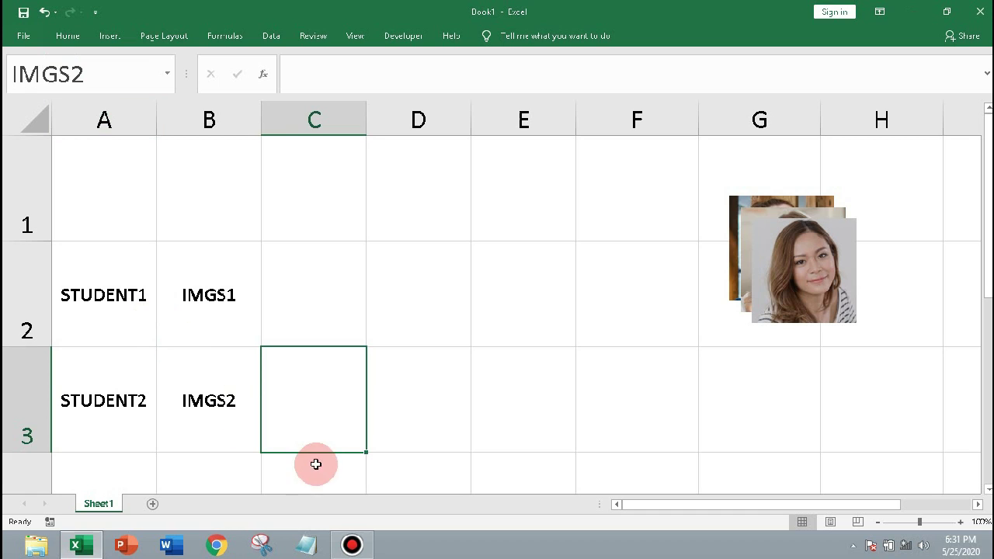
- Name cell C4 IMGS3 in the Name Box
left_click(317, 462)
left_click(64, 77)
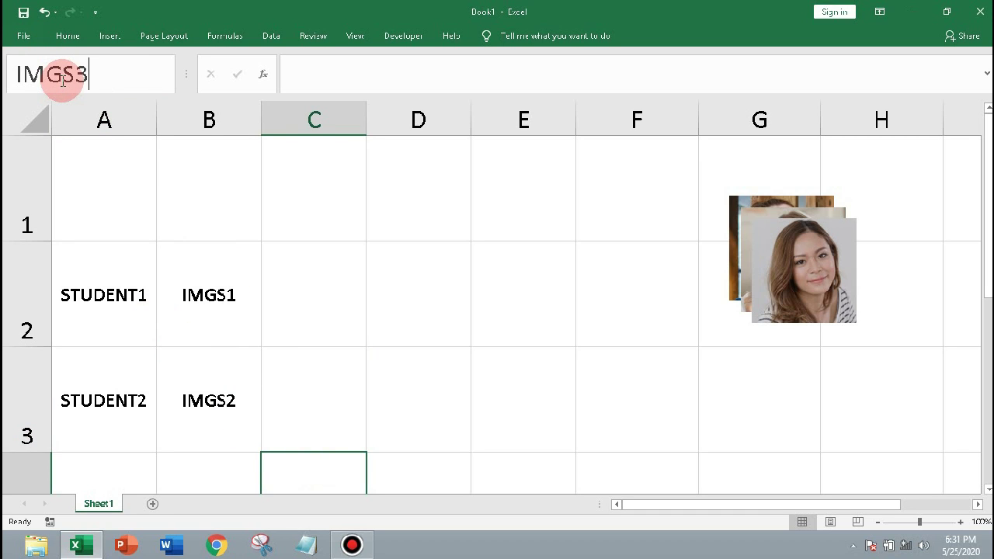
type("IMGS3")
key("Return")
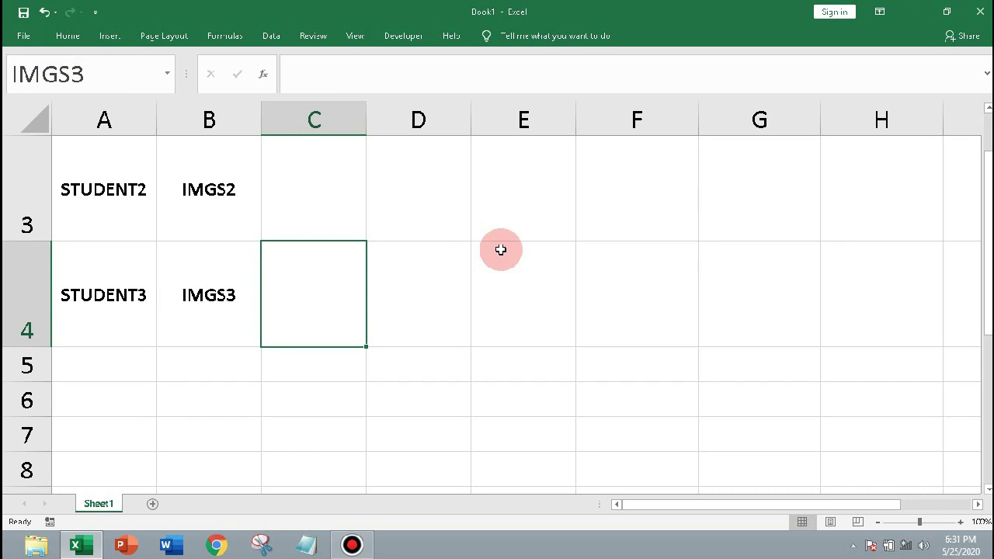
left_click(412, 284)
scroll(344, 235, "up", 1)
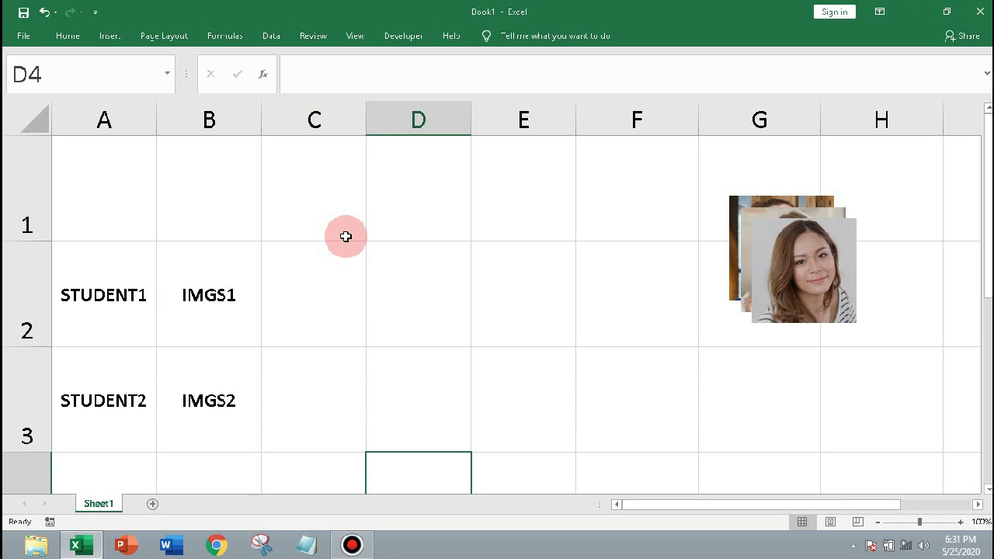
- Select A2:C4 and name the range DATA in the Name Box
mouse_move(120, 296)
left_mouse_down()
mouse_move(273, 321)
mouse_move(285, 401)
left_mouse_up()
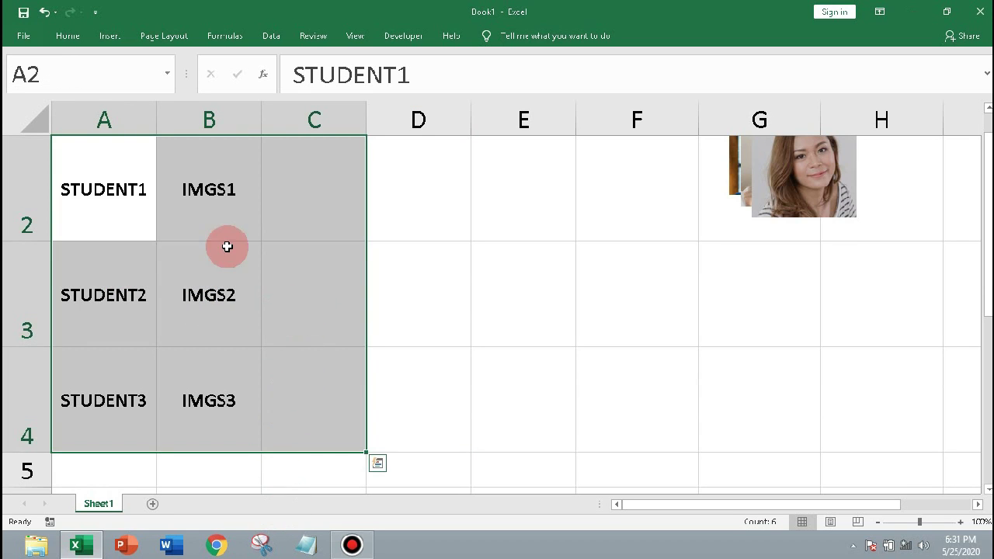
left_click(90, 85)
type("DATA")
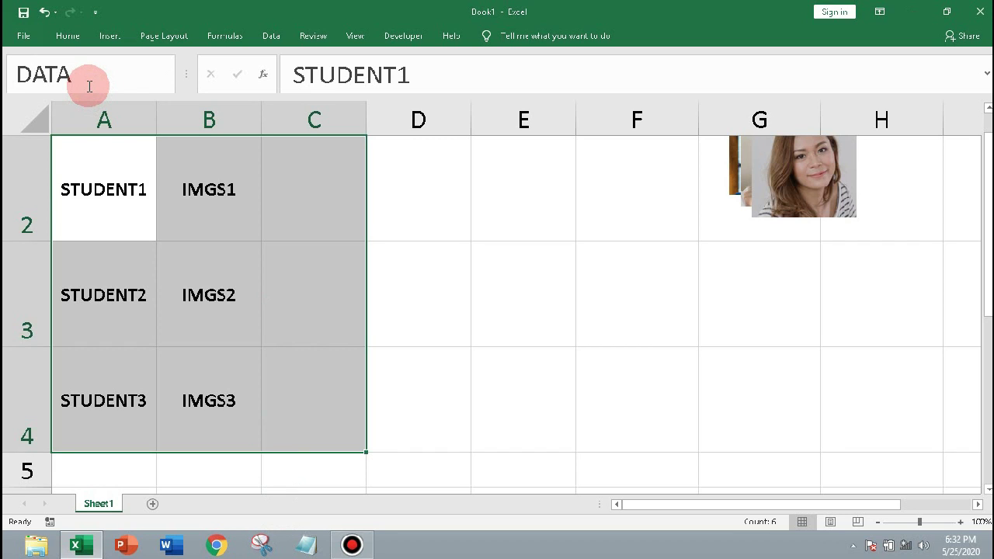
- Move the first two photos from the stack into cells C2 and C3
left_click(475, 300)
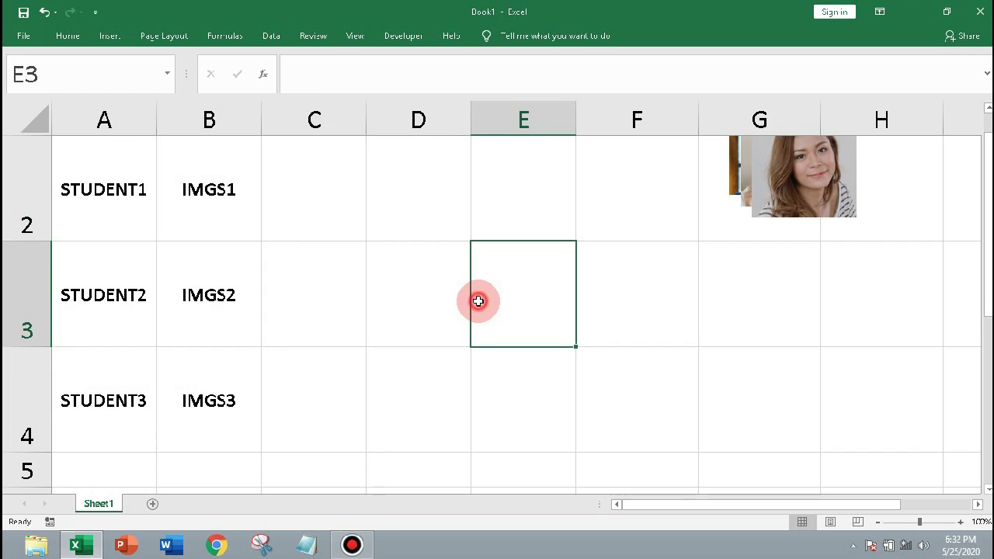
scroll(386, 266, "up", 1)
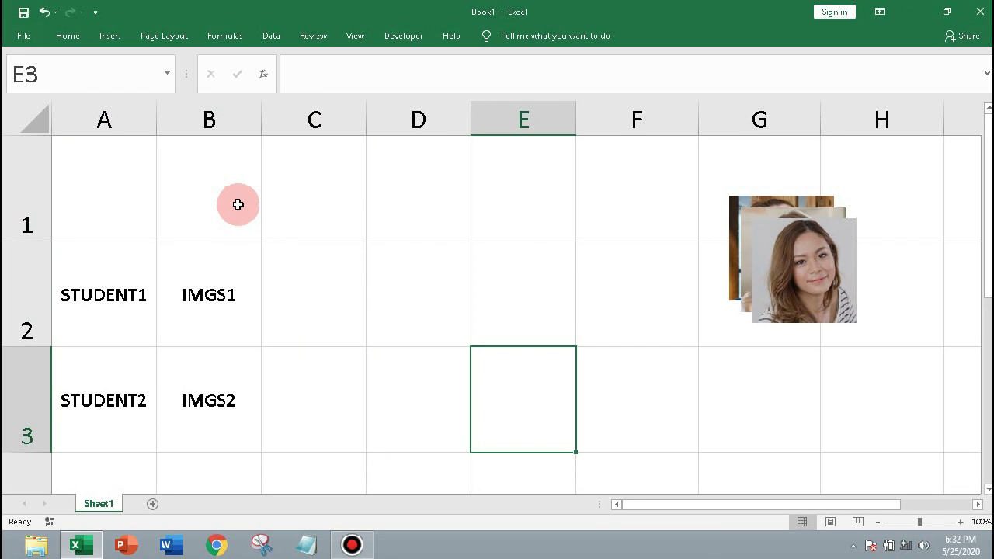
left_click_drag(824, 297, 331, 323)
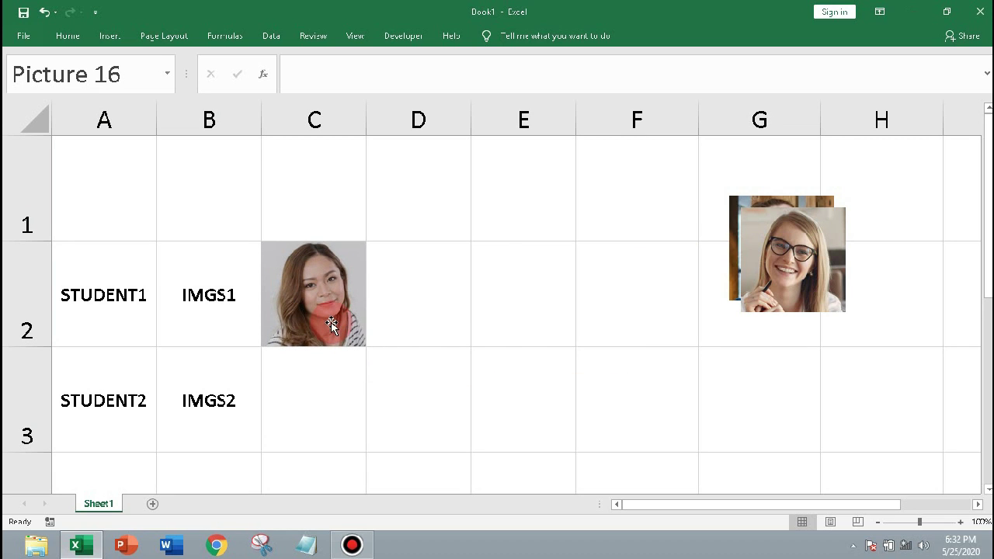
left_click(650, 422)
left_click(781, 266)
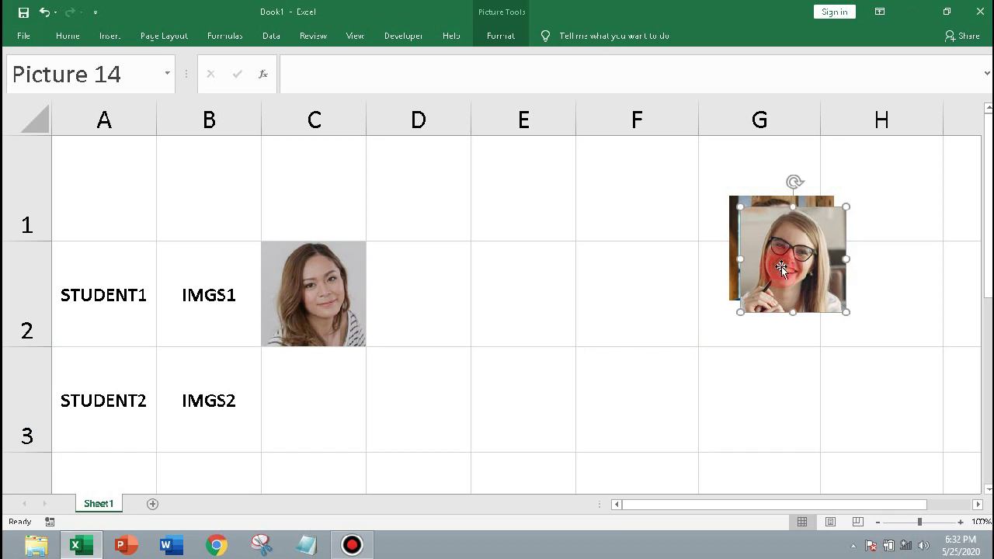
left_click_drag(781, 267, 322, 409)
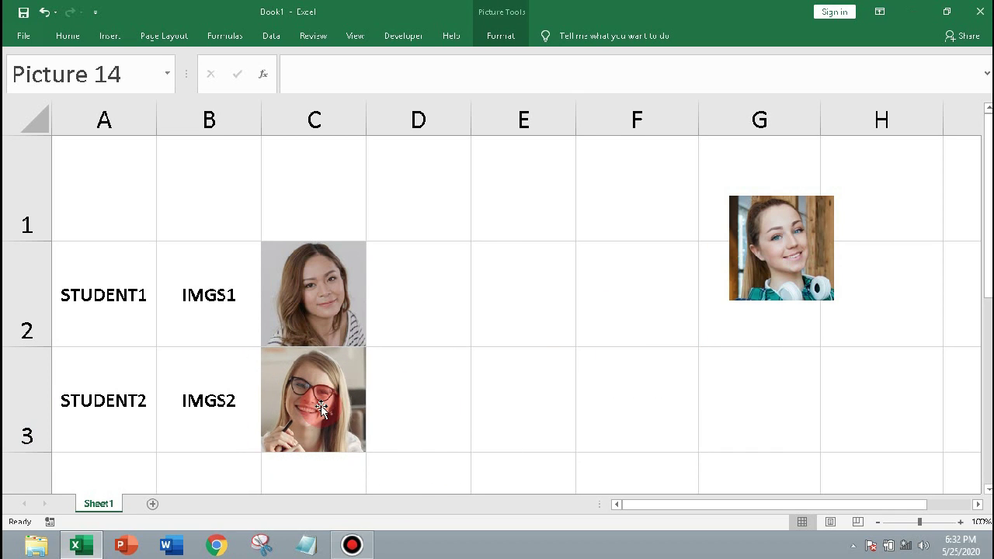
left_click(712, 396)
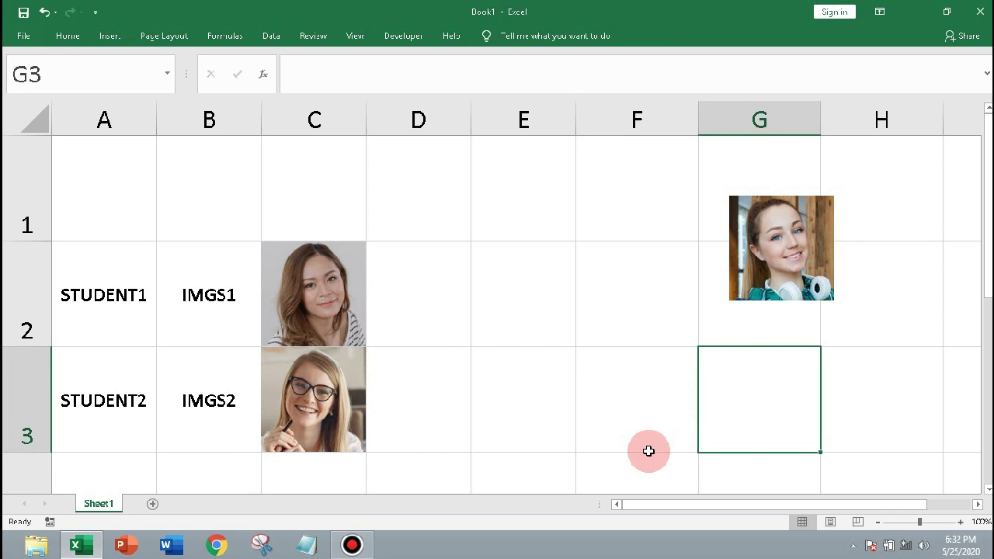
- Move the last photo into C4 and close the Research pane
left_click(627, 432)
left_click(988, 488)
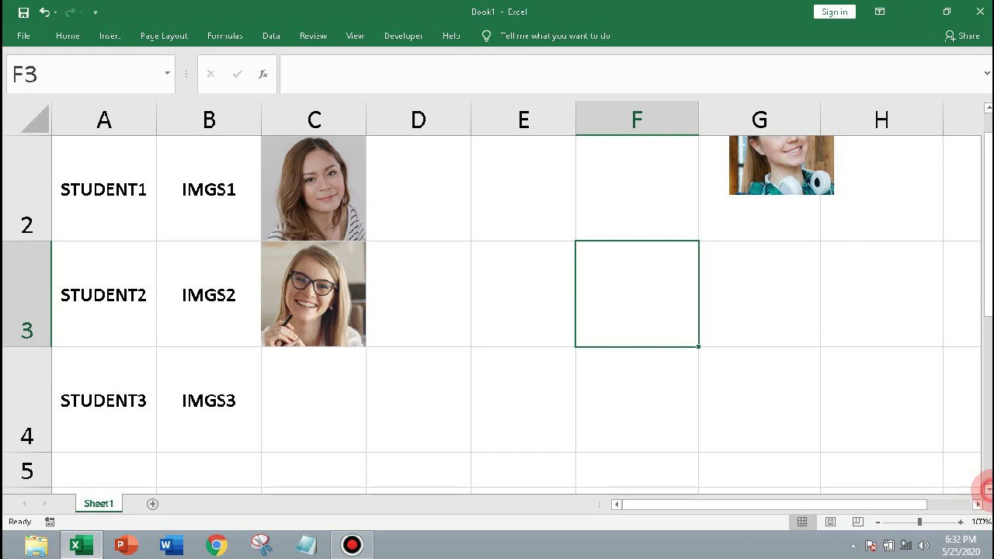
left_click_drag(778, 167, 311, 425)
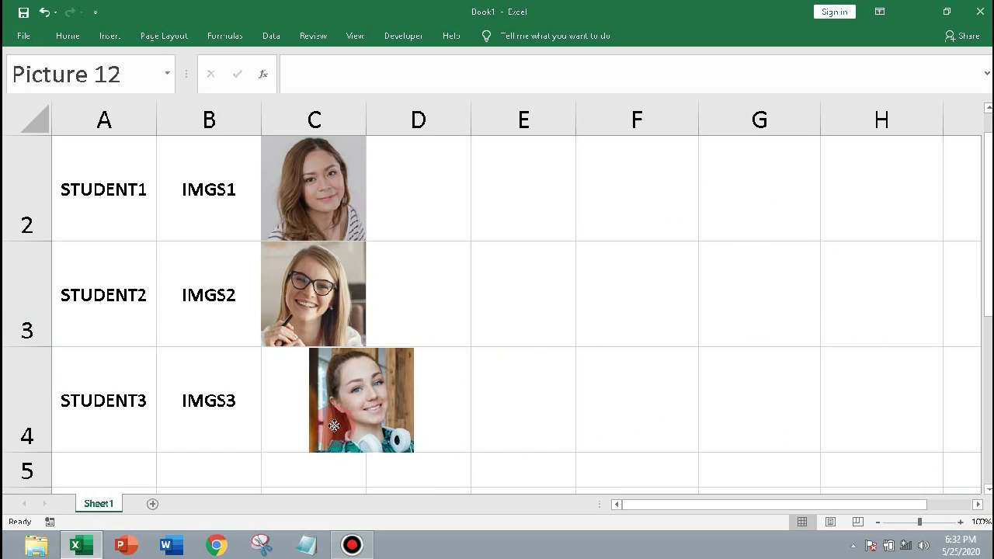
left_click(543, 345, "alt")
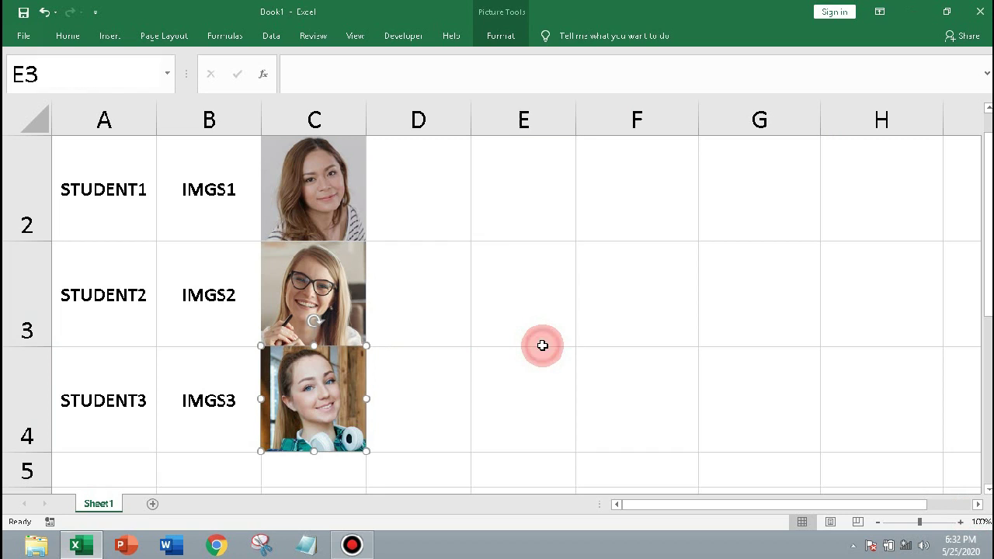
left_click(938, 156)
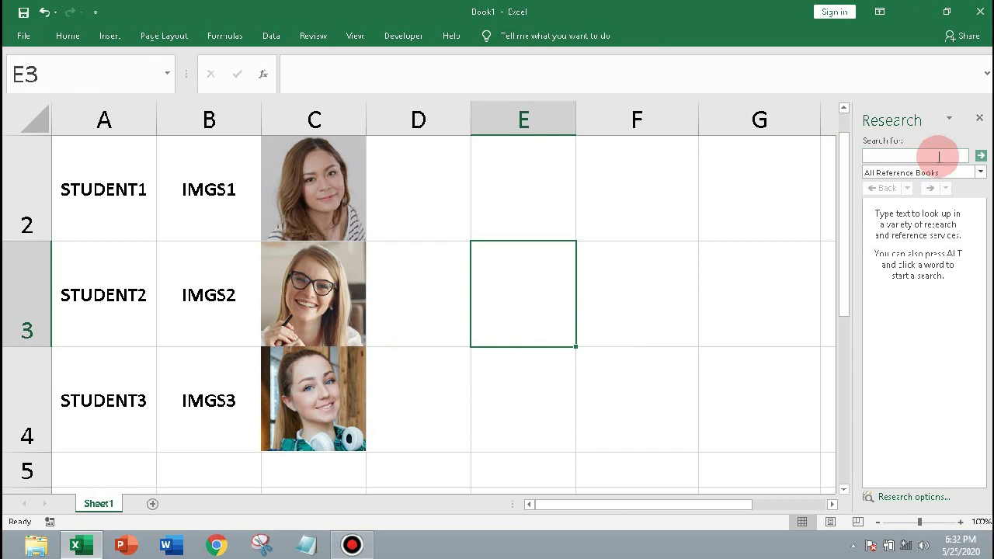
left_click(979, 117)
left_click(660, 313)
scroll(660, 313, "up", 1)
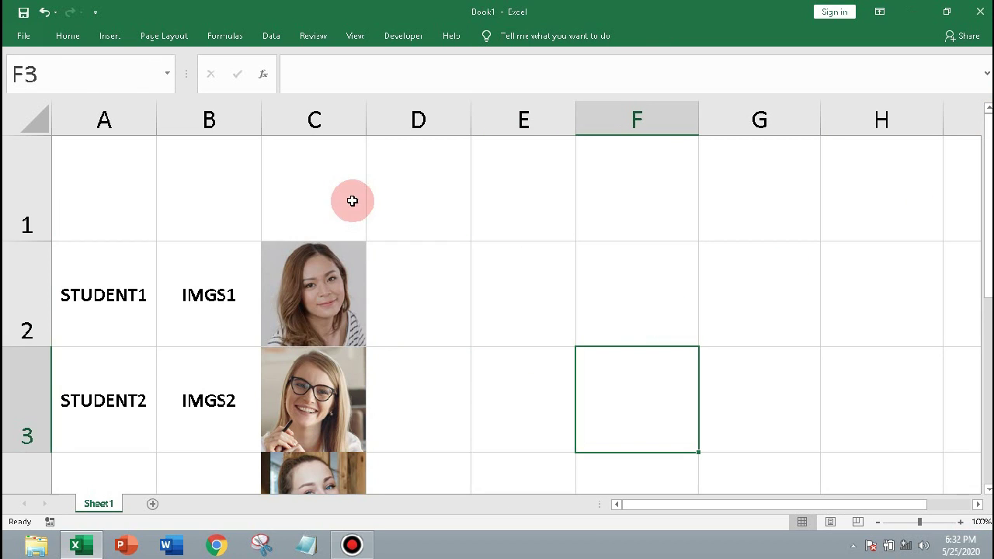
- Enter =VLOOKUP(A1,DATA,2,FALSE) in B1, using autocomplete for DATA and FALSE
left_click(228, 209)
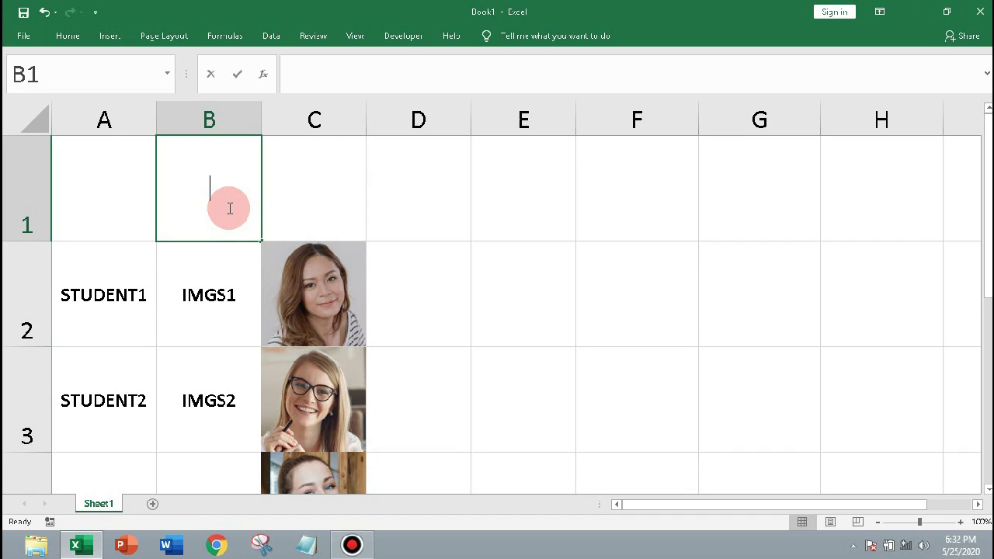
type("=V")
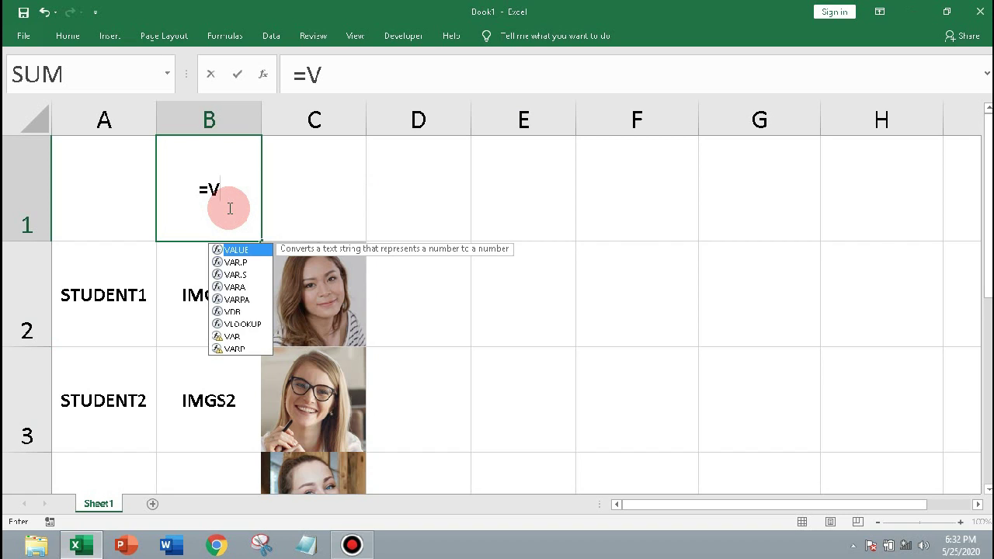
type("L")
key("Tab")
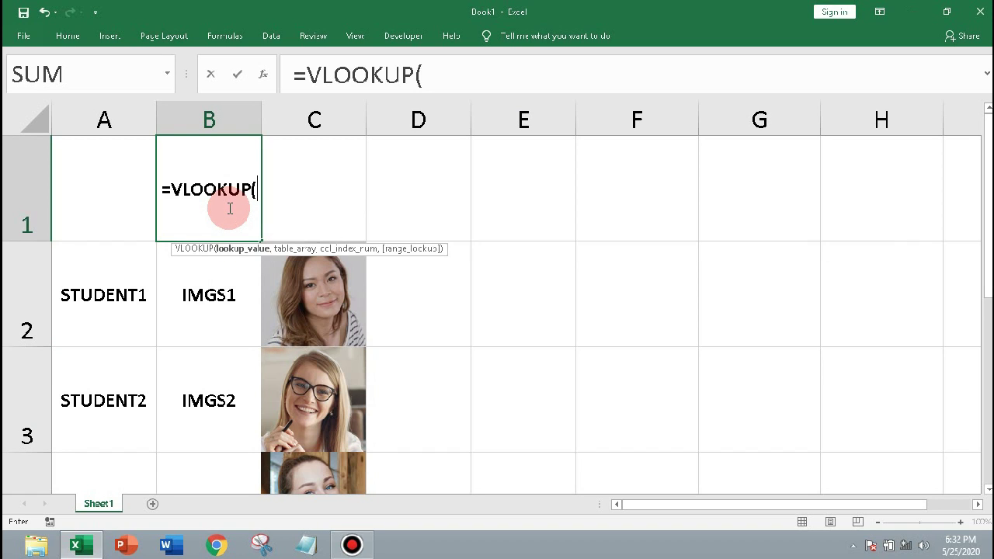
left_click(111, 209)
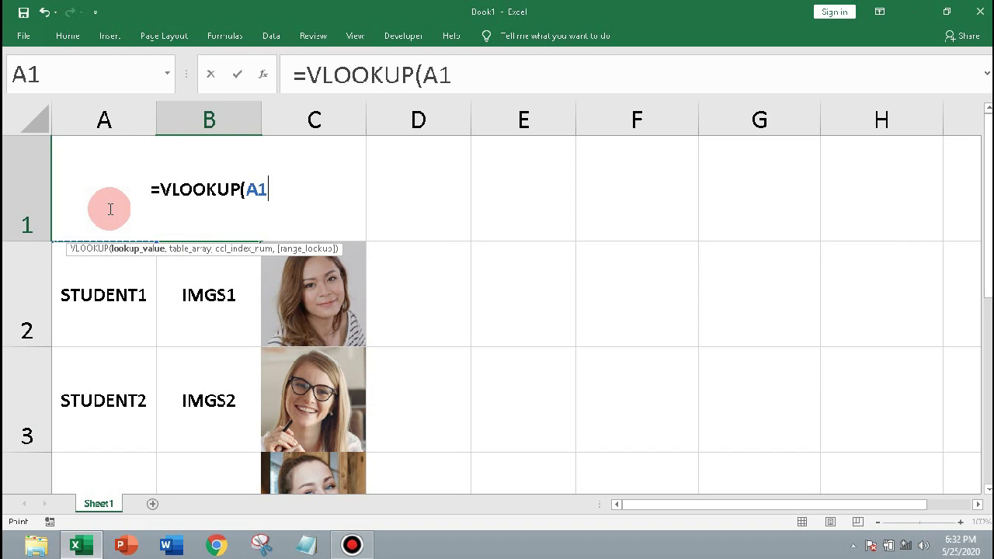
type(",")
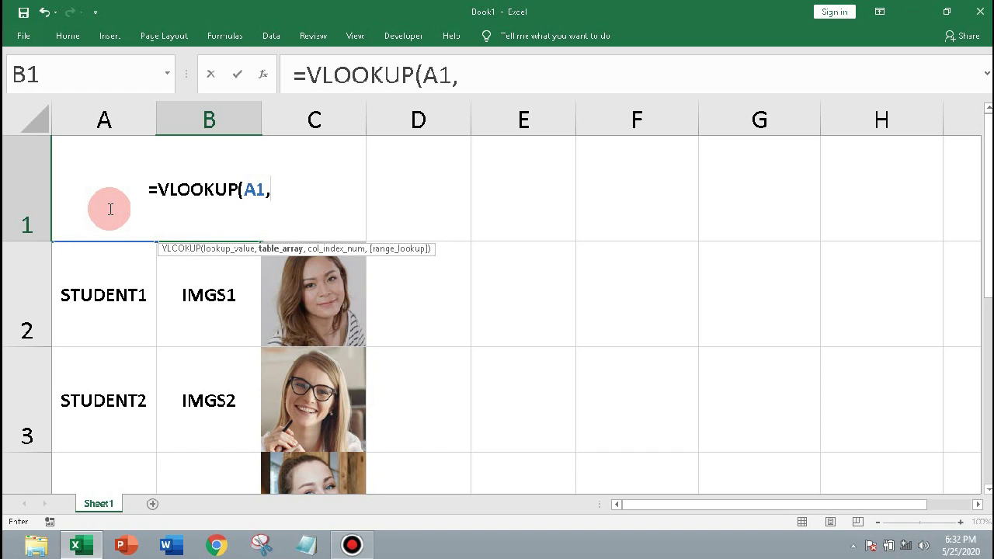
type("DATA")
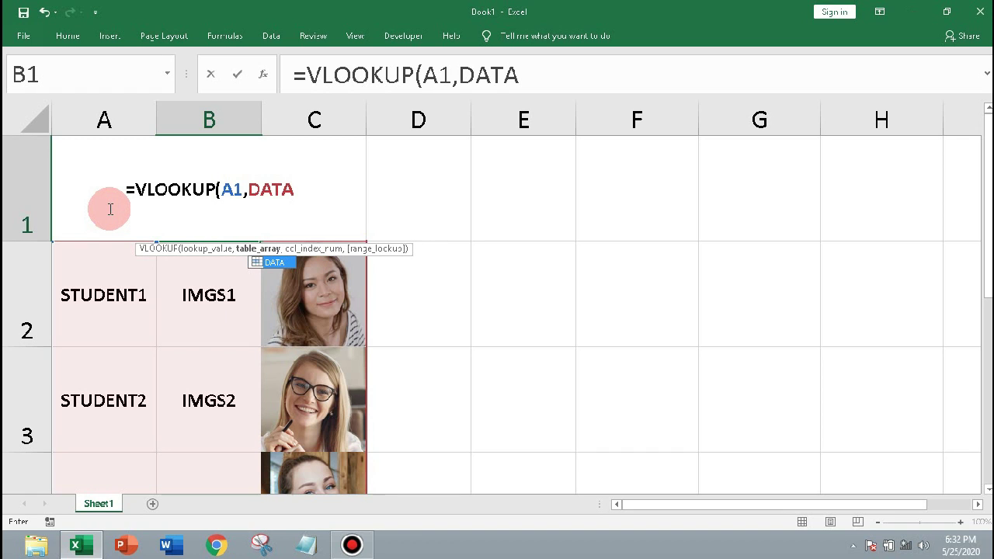
double_click(270, 264)
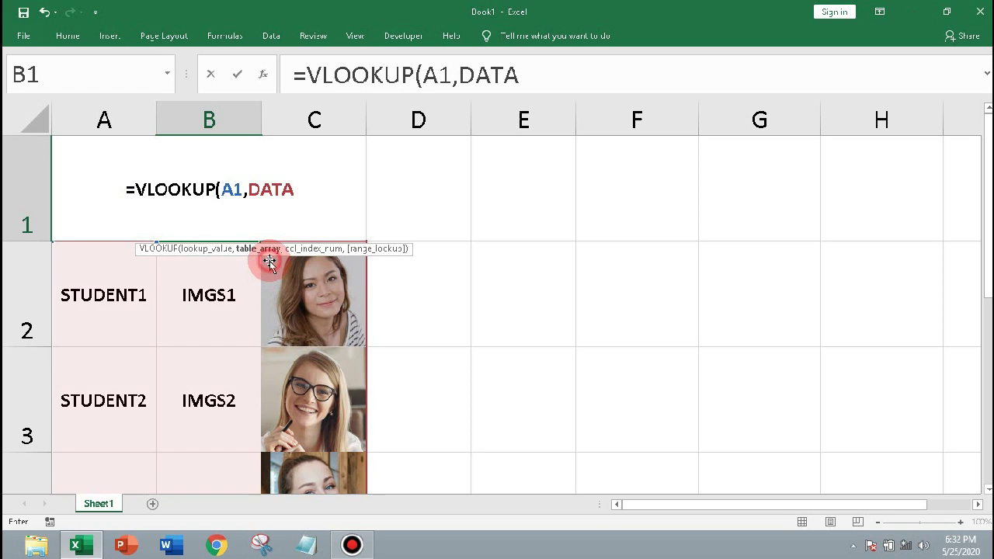
type(",")
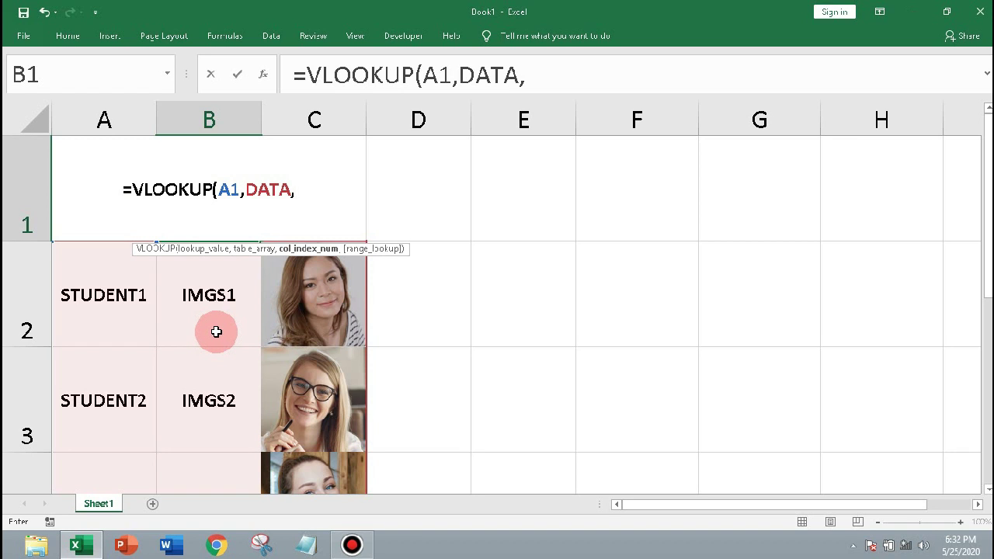
type("2")
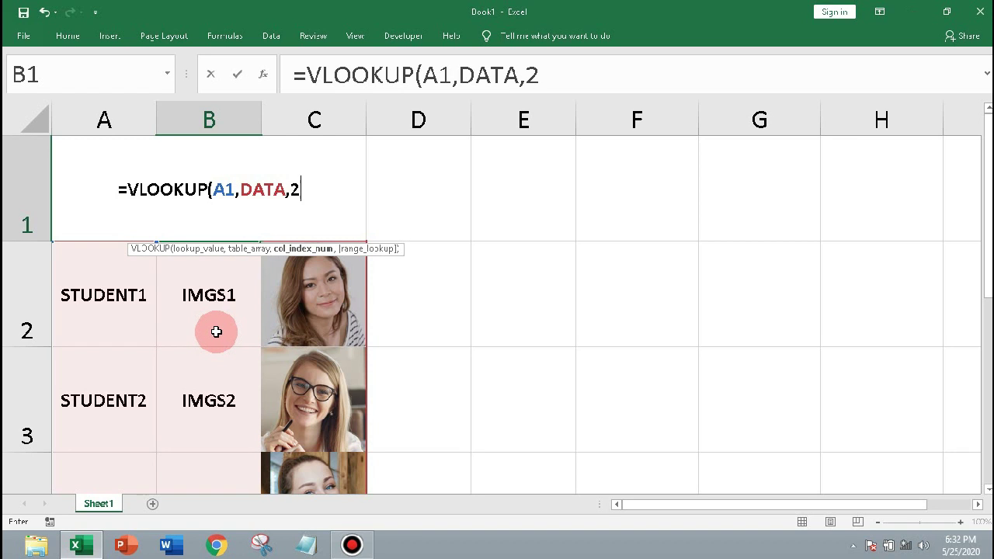
type(",")
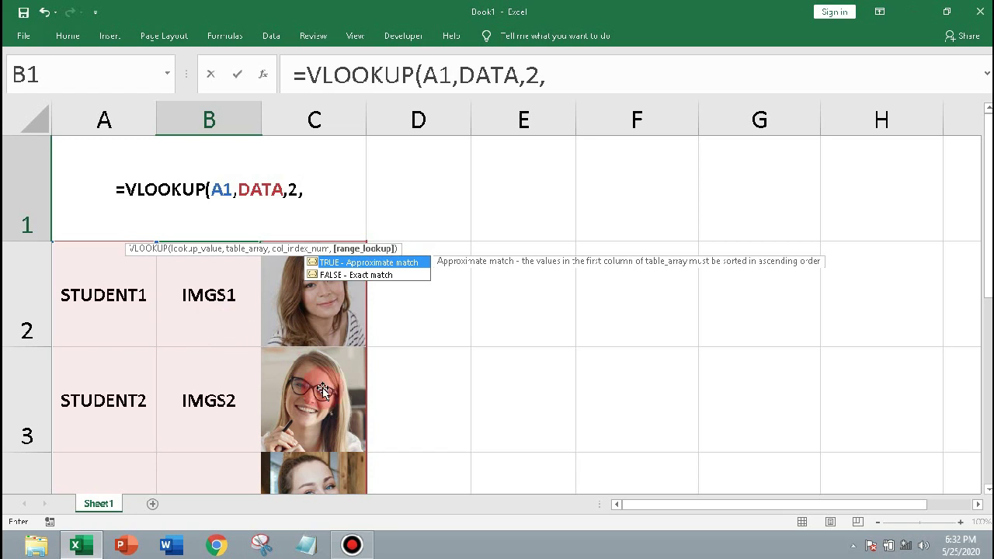
double_click(361, 276)
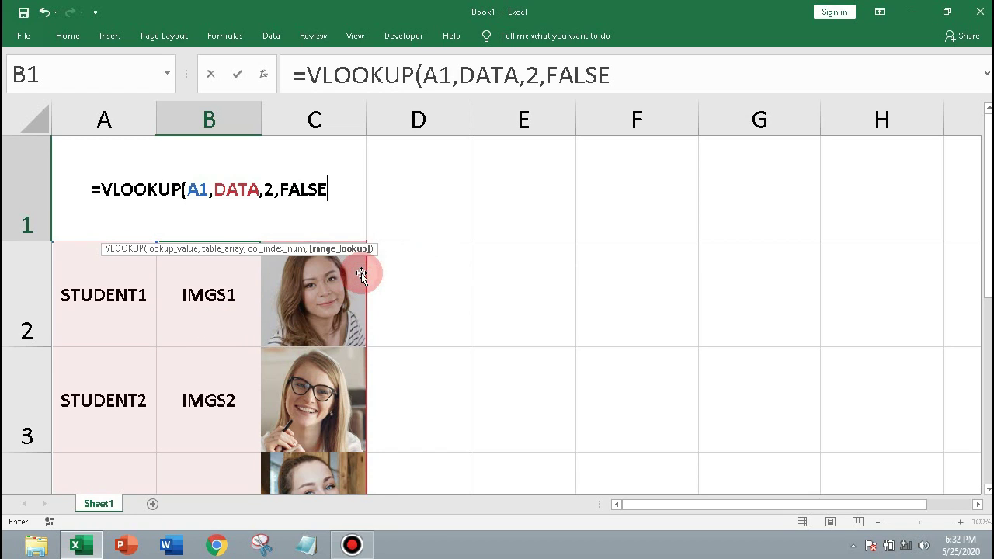
type(")")
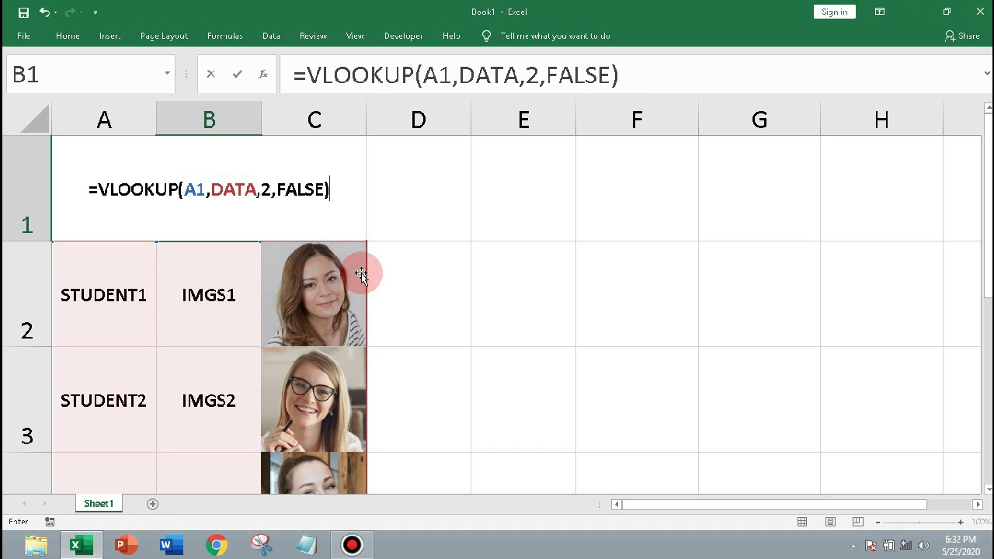
- Commit the lookup formula and enter STUDENT1 in A1
key("Return")
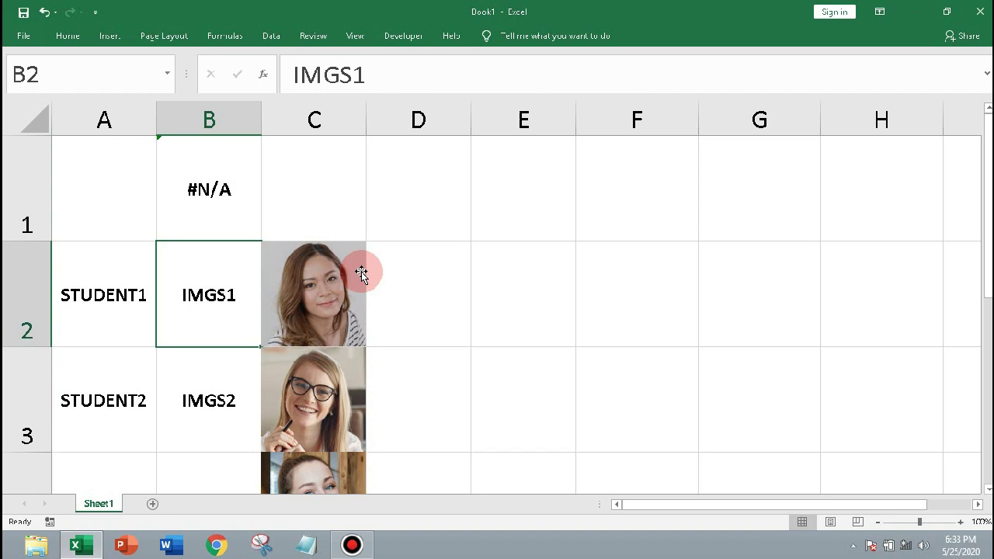
left_click(536, 294)
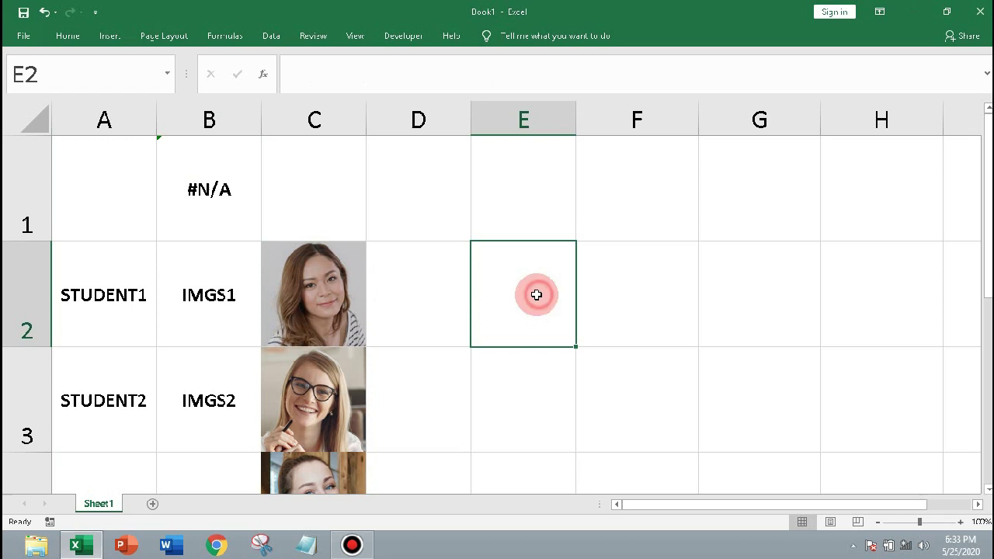
left_click(101, 211)
type("STUDENT1")
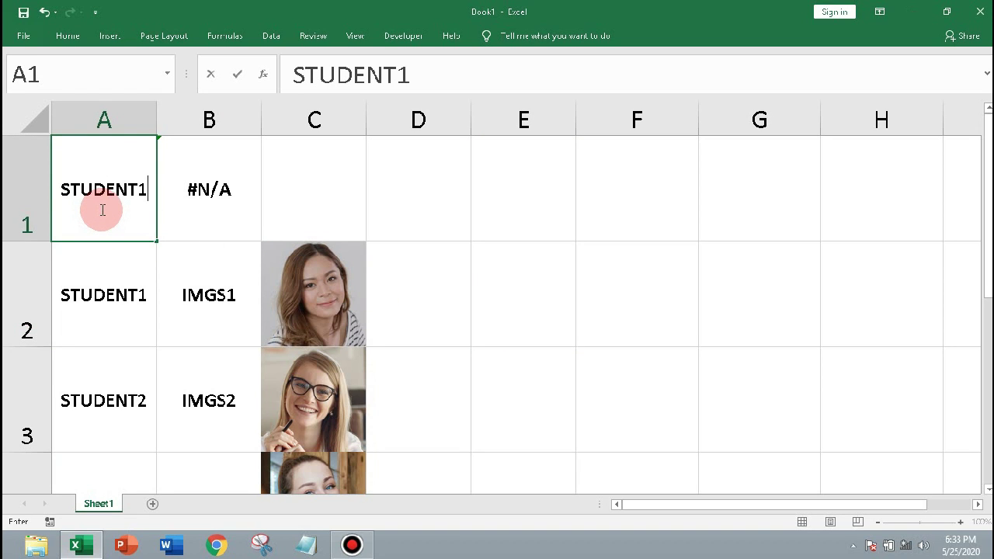
key("Return")
- Name cell B1 LIST in the Name Box
left_click(202, 212)
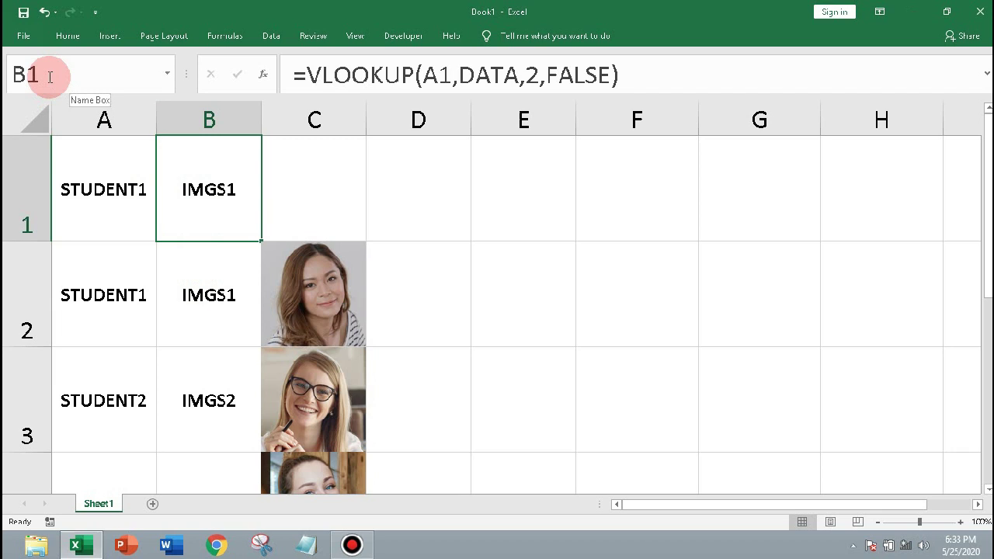
left_click(50, 76)
left_click(207, 276)
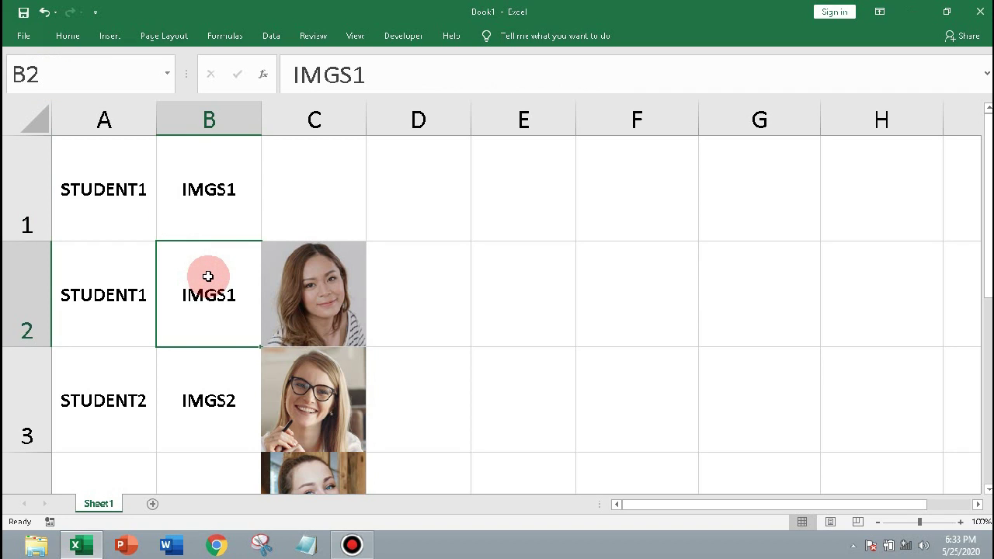
- Copy E2 and paste it into C1 as a Linked Picture, confirming its =$E$2 source
left_click(532, 279)
right_click(532, 279)
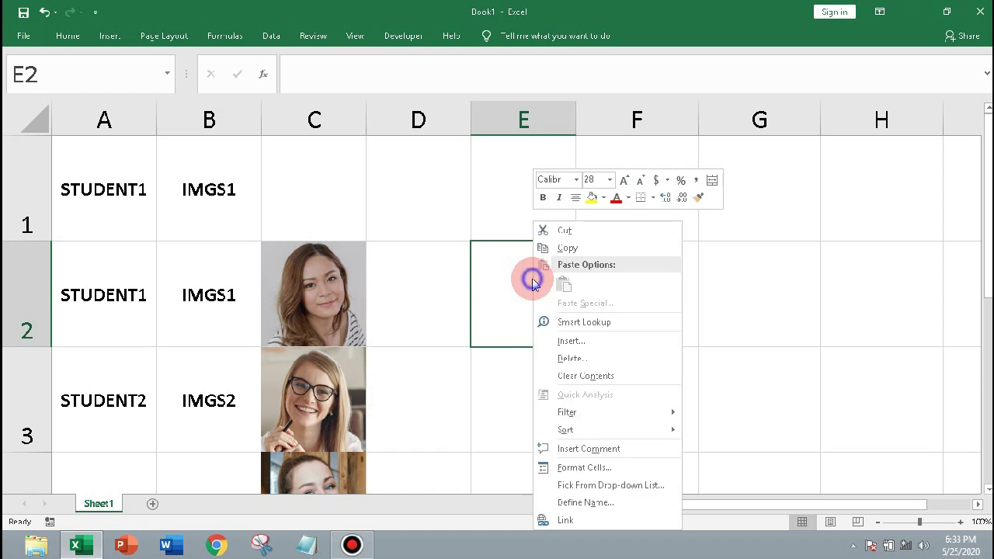
left_click(568, 248)
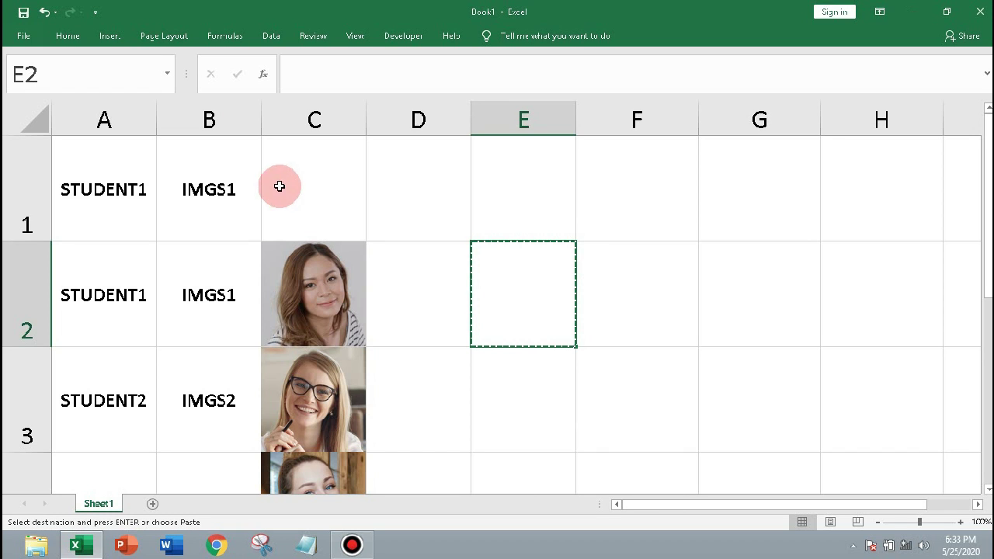
left_click(304, 187)
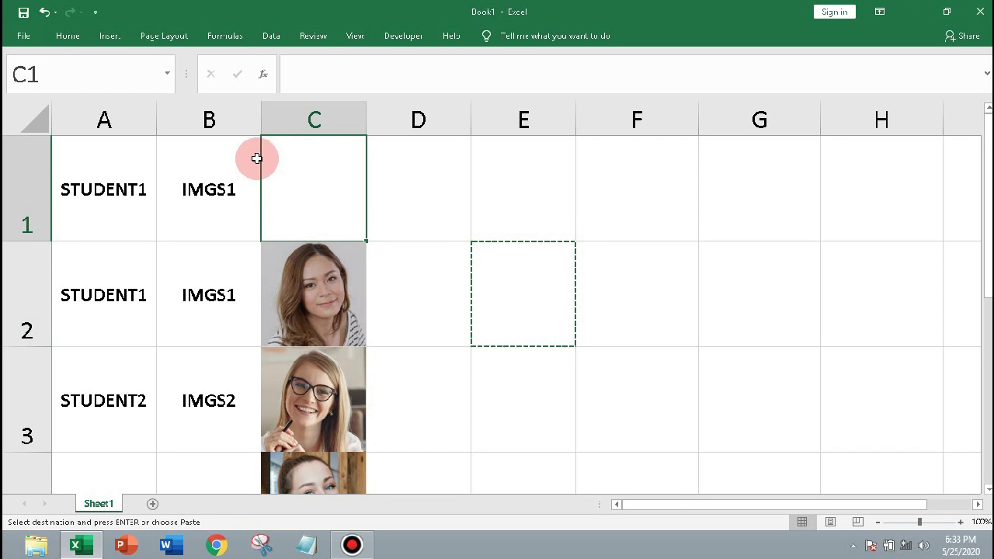
left_click(73, 43)
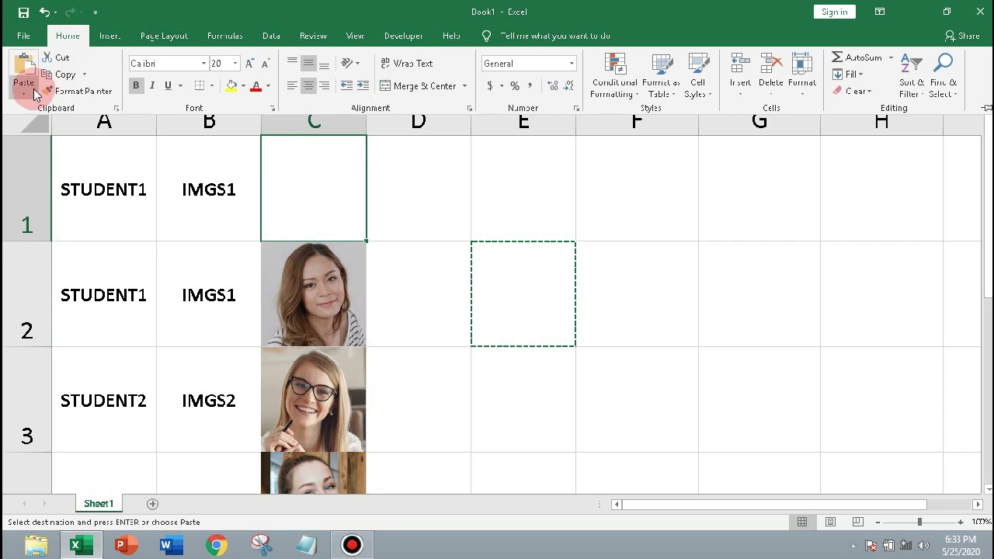
left_click(23, 86)
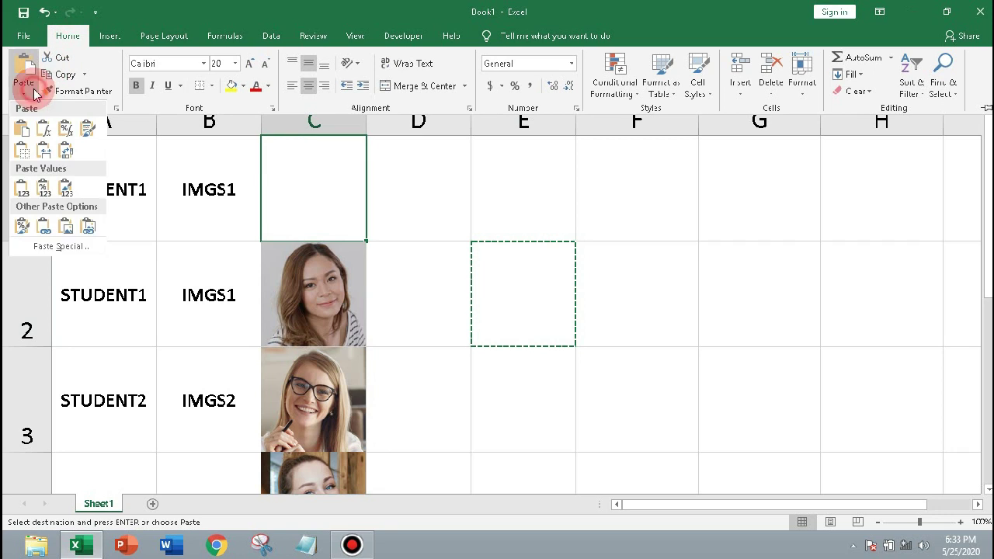
left_click(91, 226)
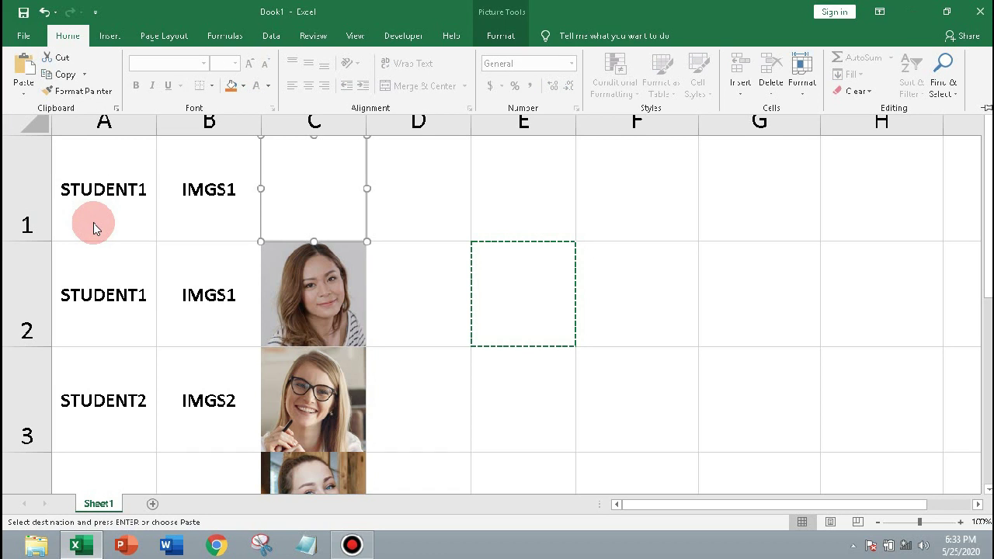
left_click(517, 193)
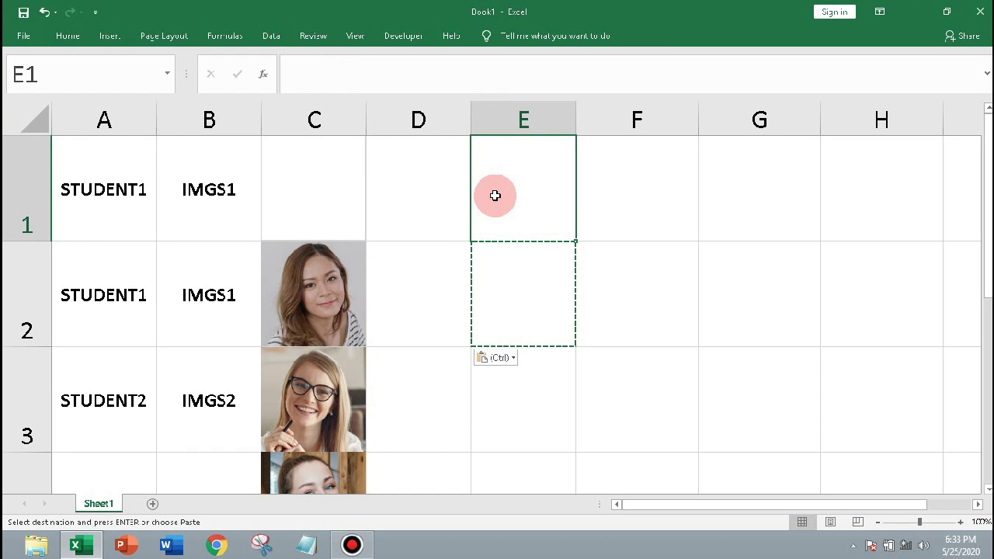
left_click(294, 192)
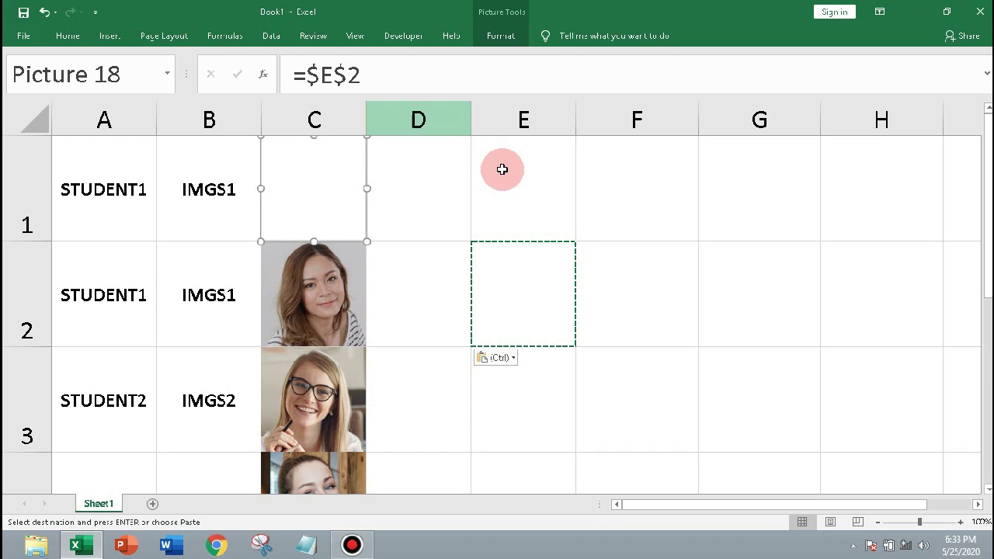
left_click(428, 277)
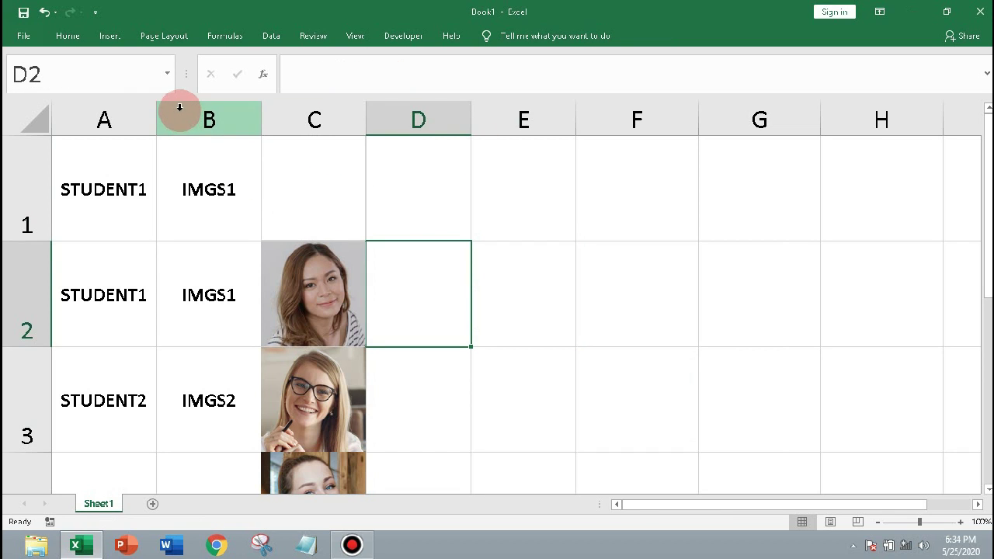
left_click(217, 37)
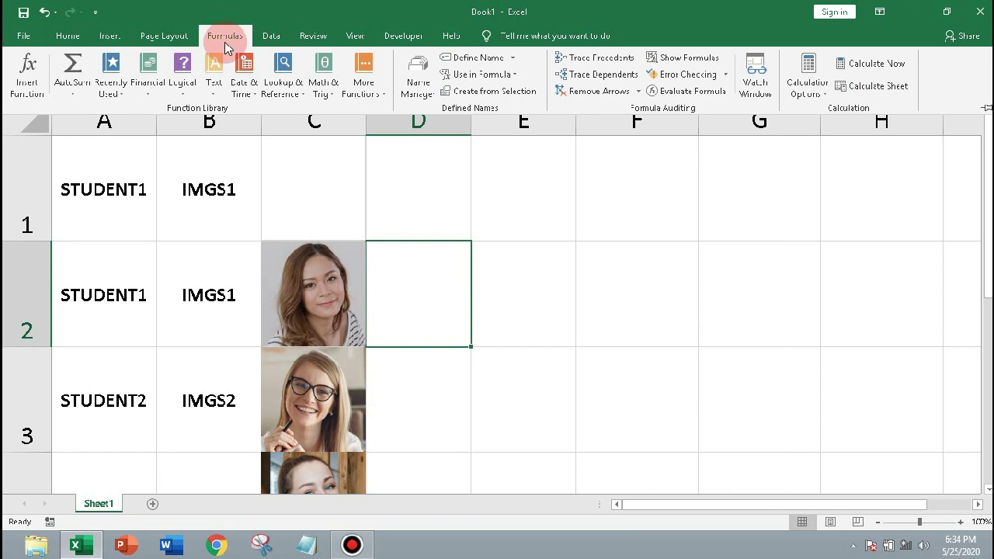
- Redefine the name LIST as =INDIRECT(Sheet1!$B$1) in Name Manager, then close it
left_click(412, 78)
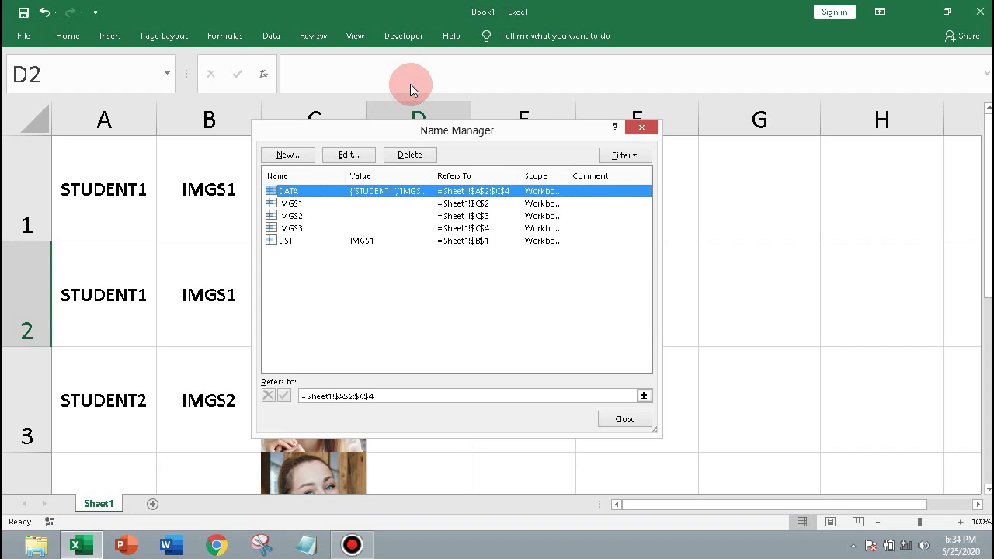
left_click(367, 243)
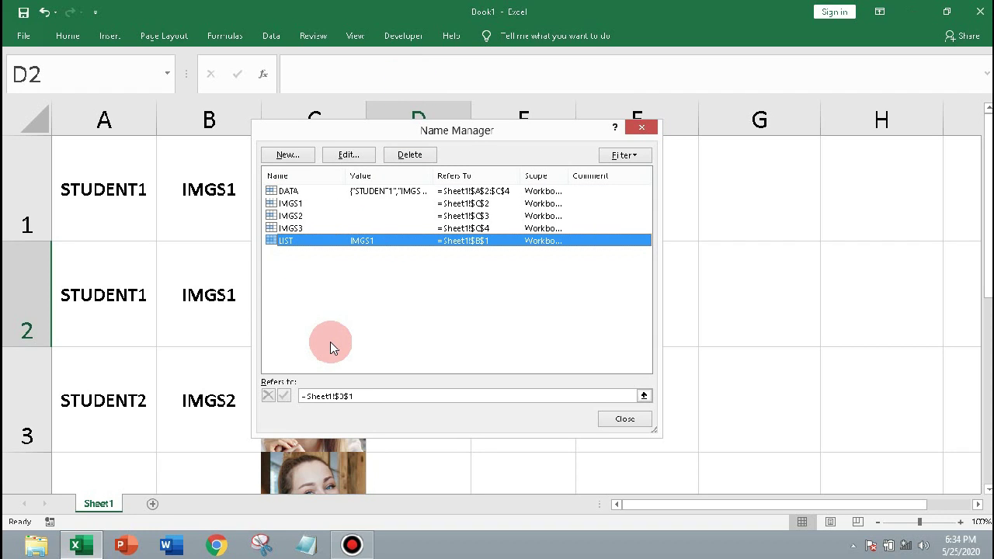
left_click(326, 396)
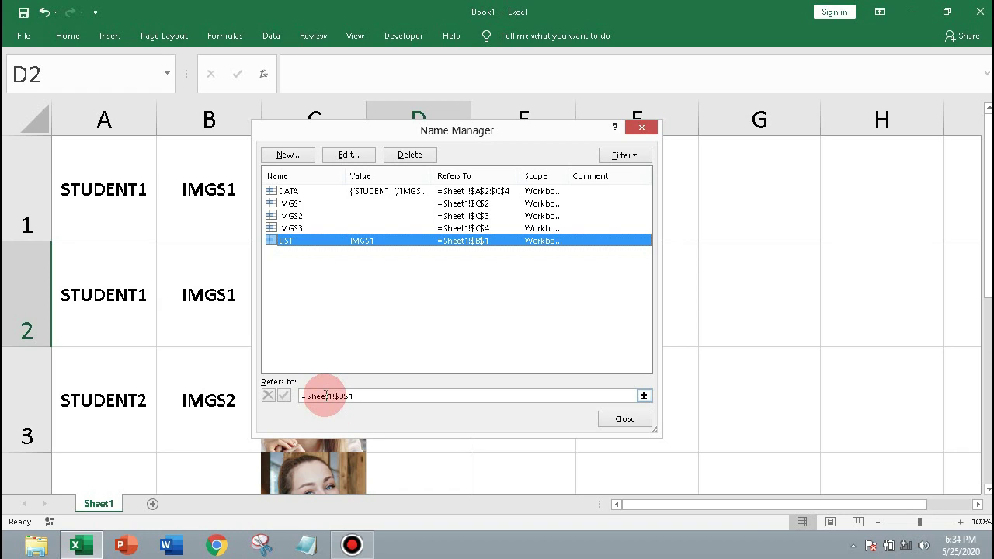
left_click(305, 397)
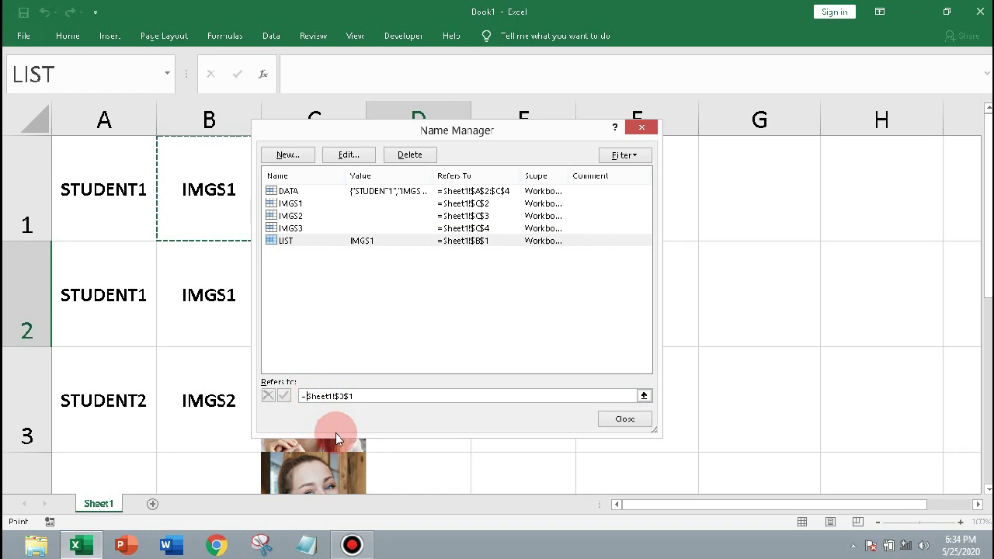
type("I")
type("ND")
type("IRECT")
type("(")
left_click(399, 397)
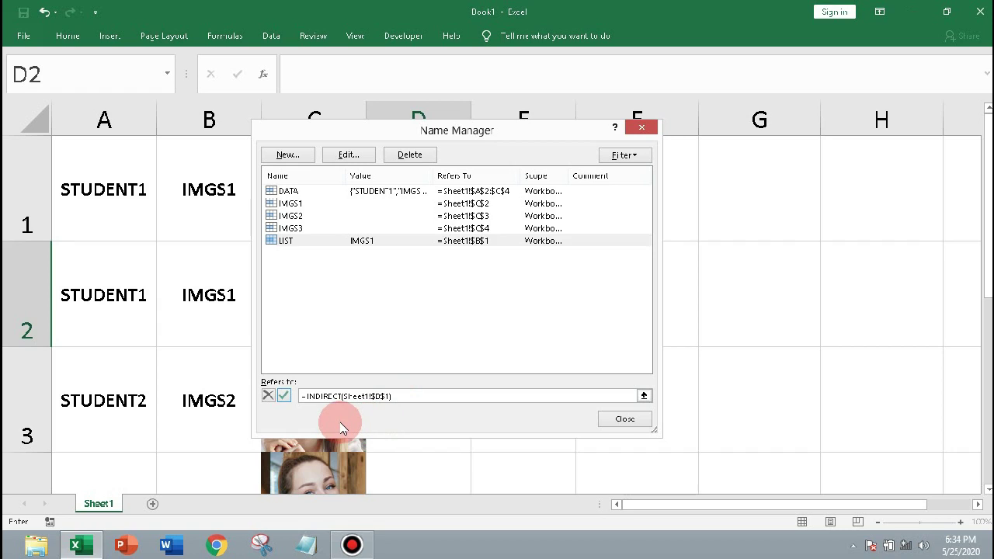
key("Return")
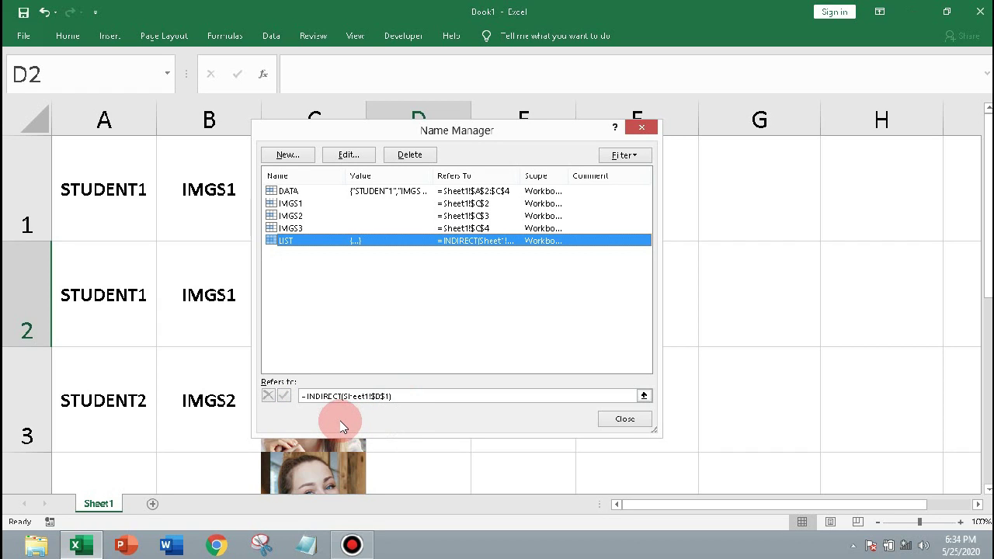
left_click(608, 423)
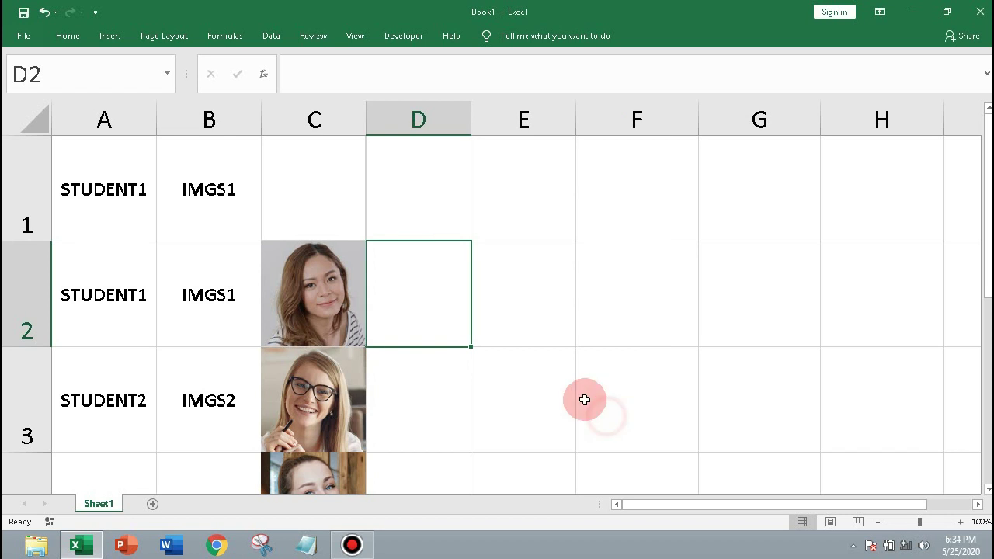
- Change the C1 linked picture's formula from =$E$2 to =LIST
left_click(607, 287)
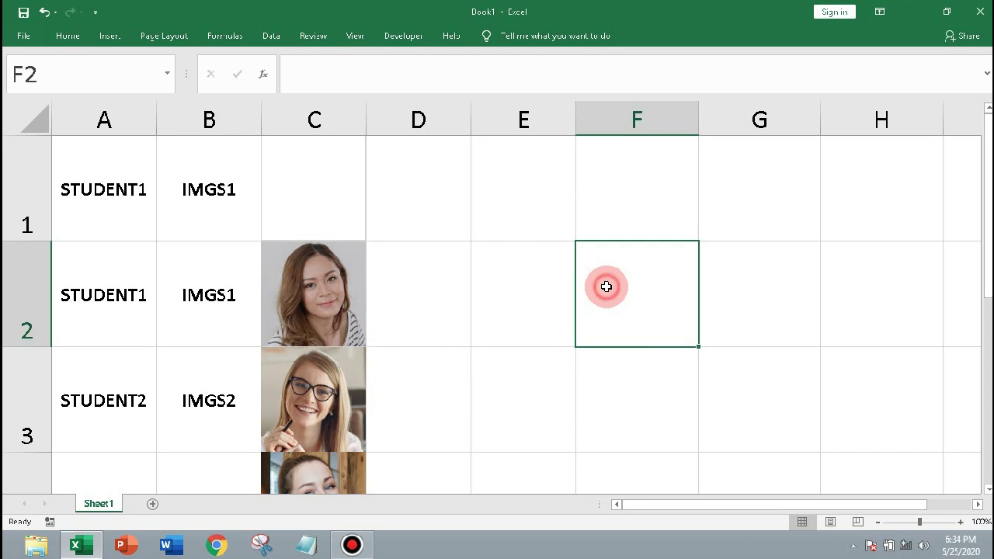
left_click(320, 194)
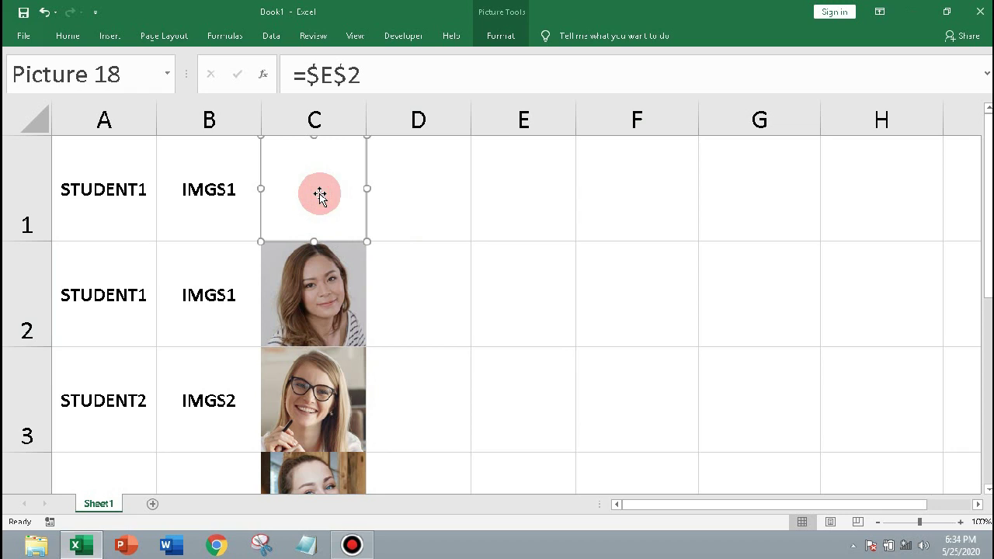
left_click(373, 79)
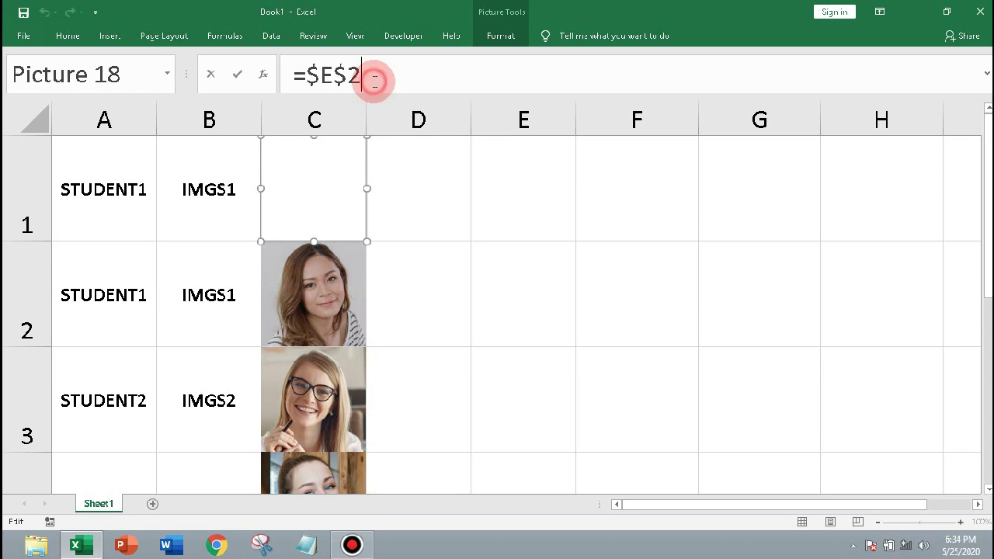
key("BackSpace")
key("BackSpace")
key("BackSpace")
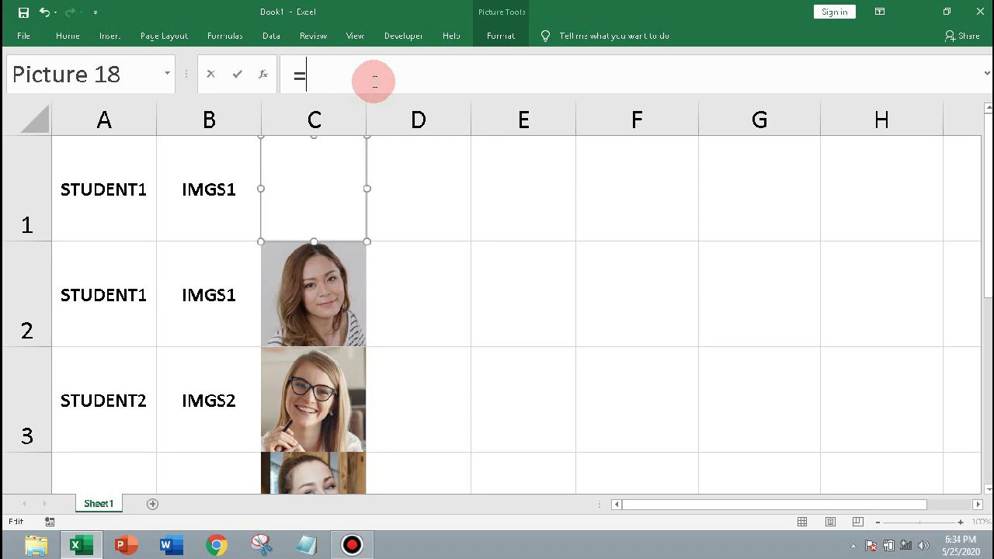
type("LI")
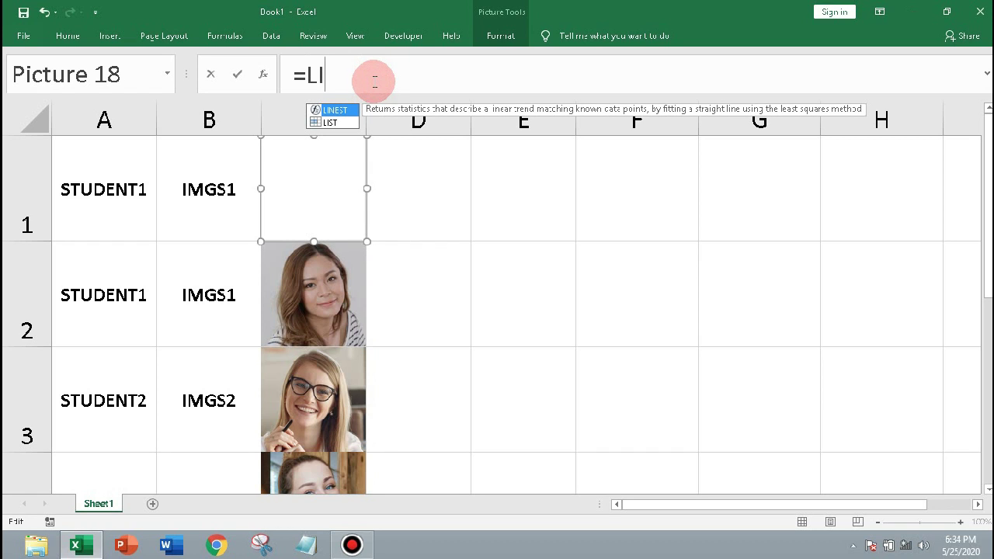
double_click(341, 122)
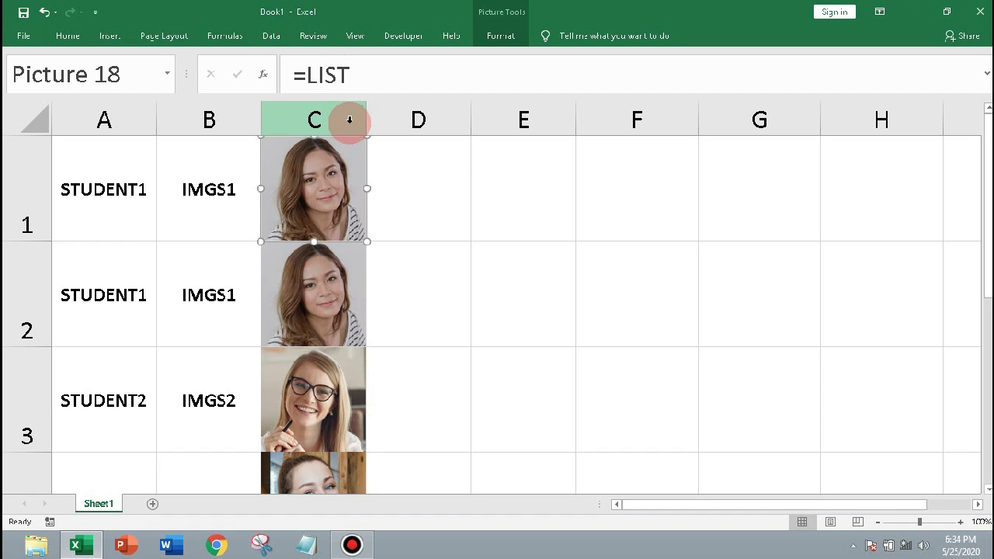
left_click(531, 238)
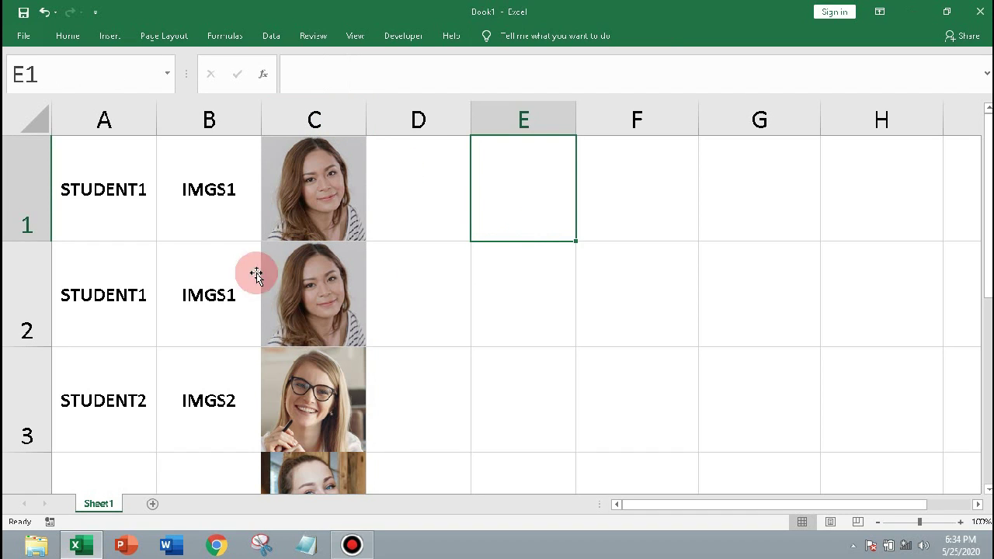
- Add List data validation to A1 with source =$A$2:$A$4 (the student names)
left_click(97, 211)
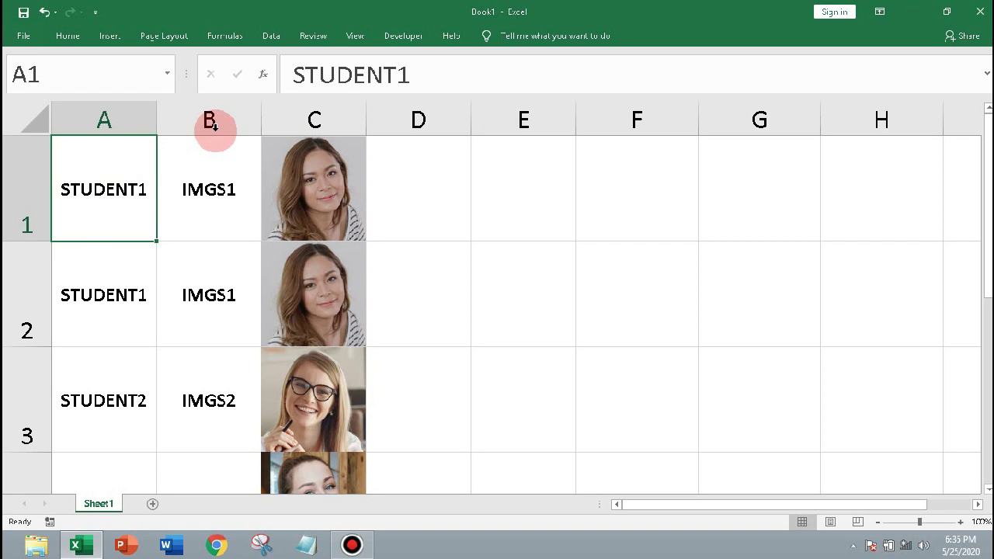
left_click(272, 37)
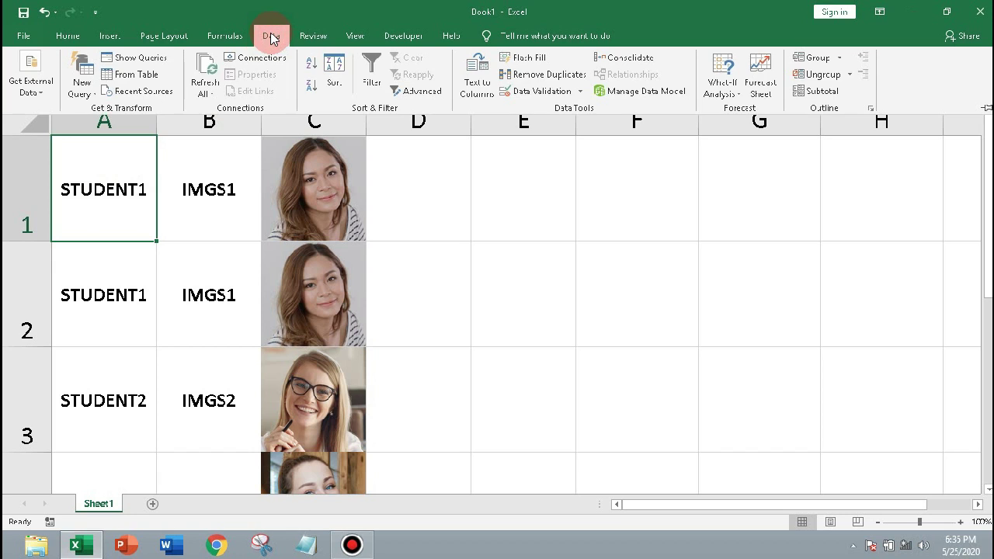
left_click(583, 92)
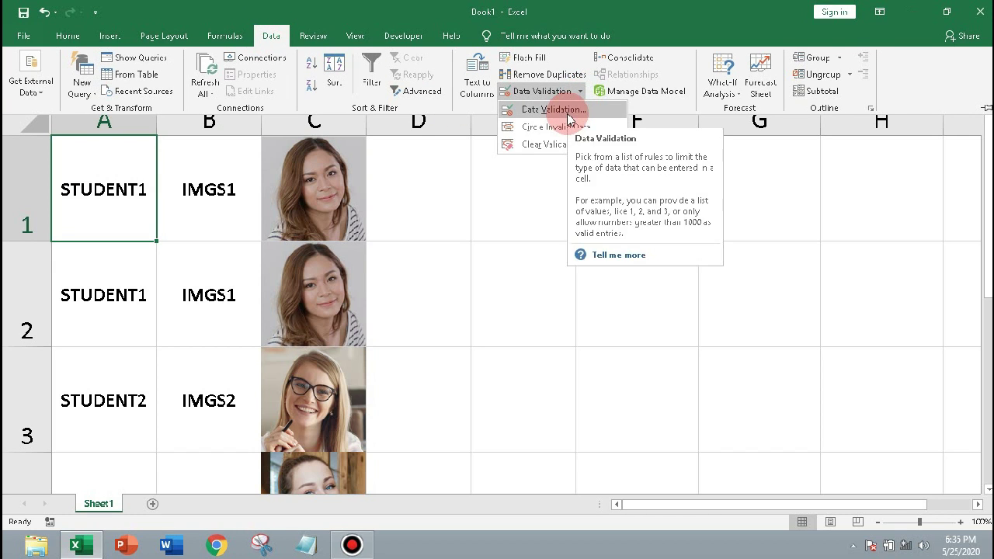
left_click(568, 115)
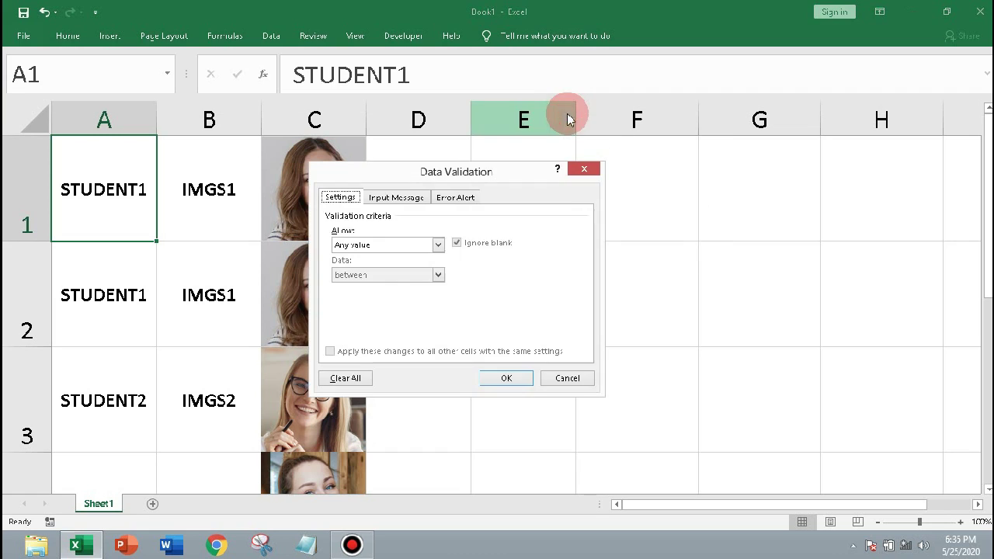
left_click(439, 244)
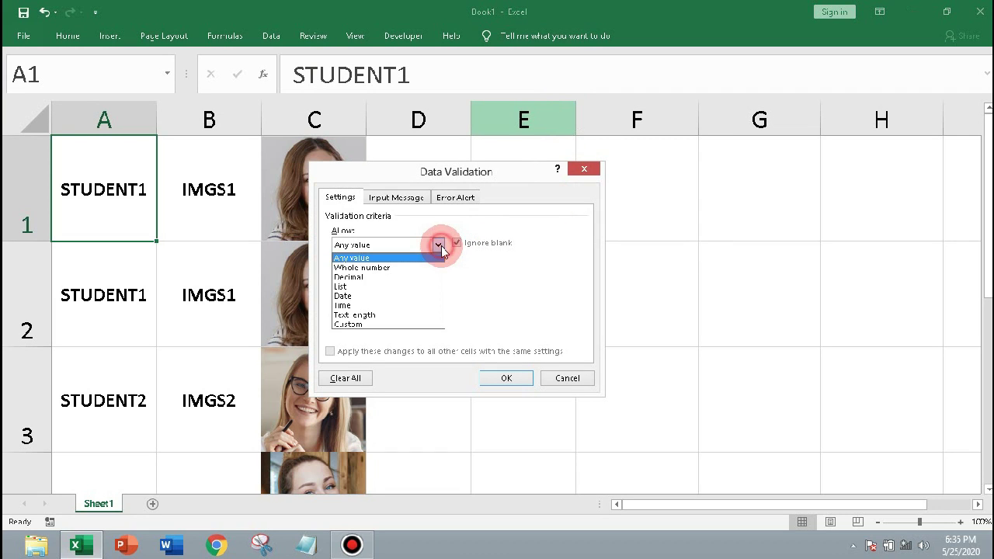
left_click(343, 287)
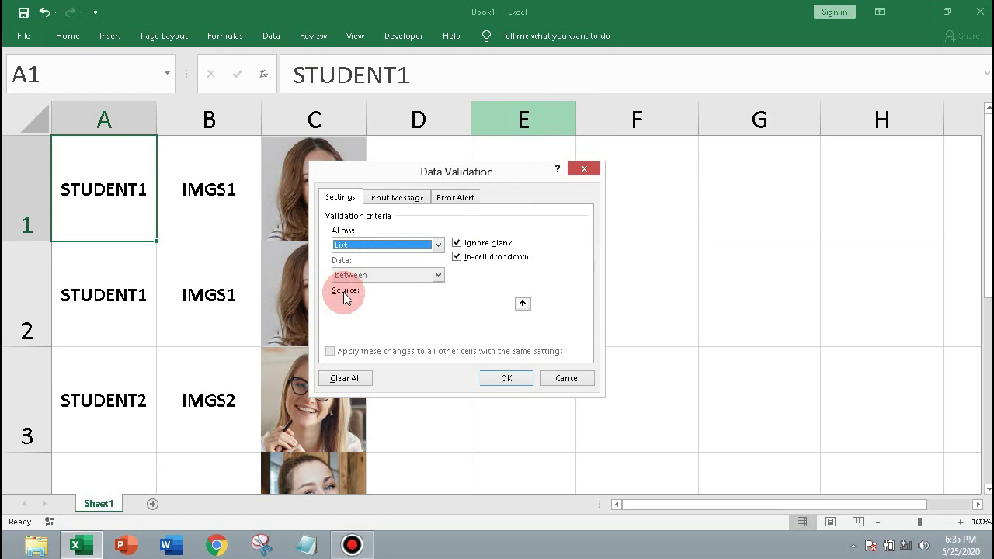
left_click(345, 303)
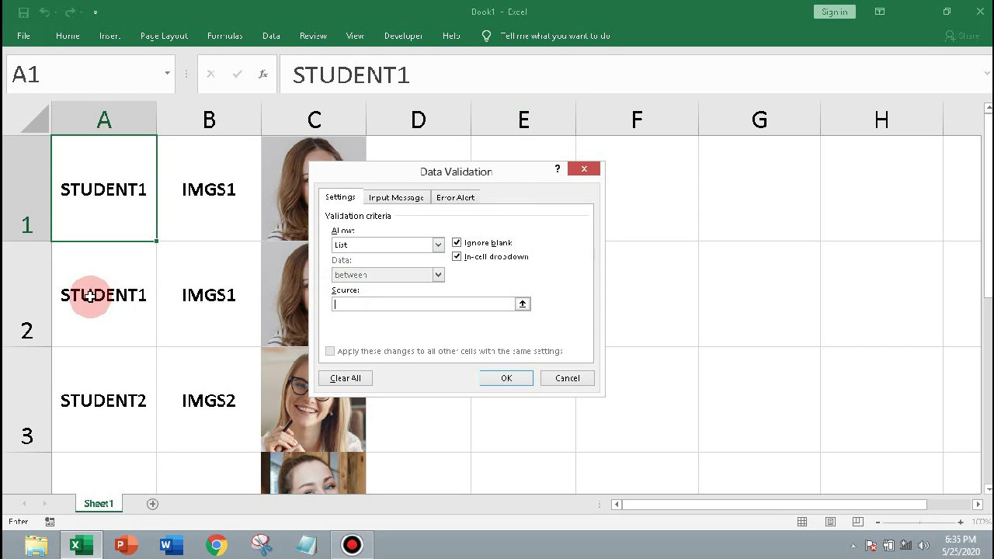
mouse_move(100, 301)
left_mouse_down()
mouse_move(117, 489)
mouse_move(113, 422)
left_mouse_up()
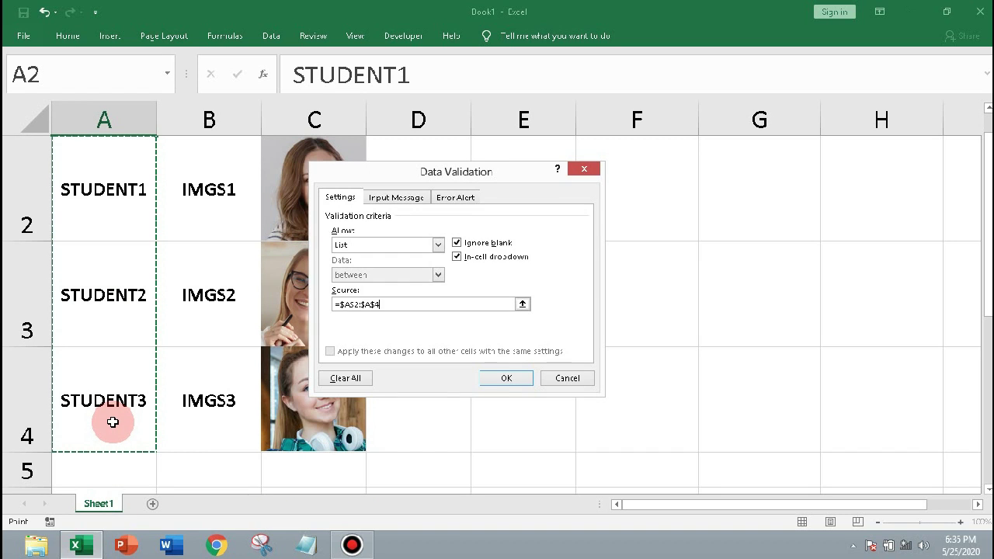
left_click(497, 381)
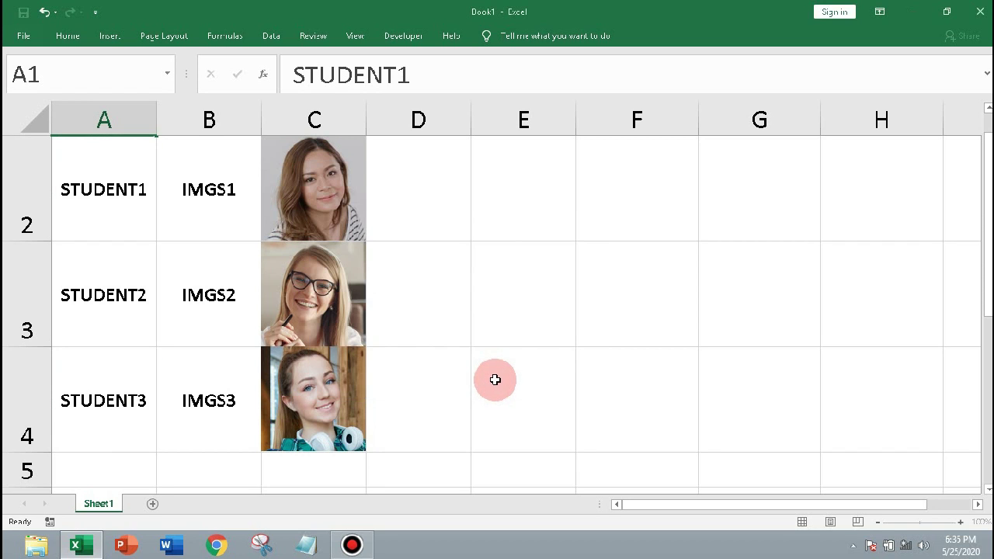
left_click(500, 327)
scroll(501, 327, "up", 1)
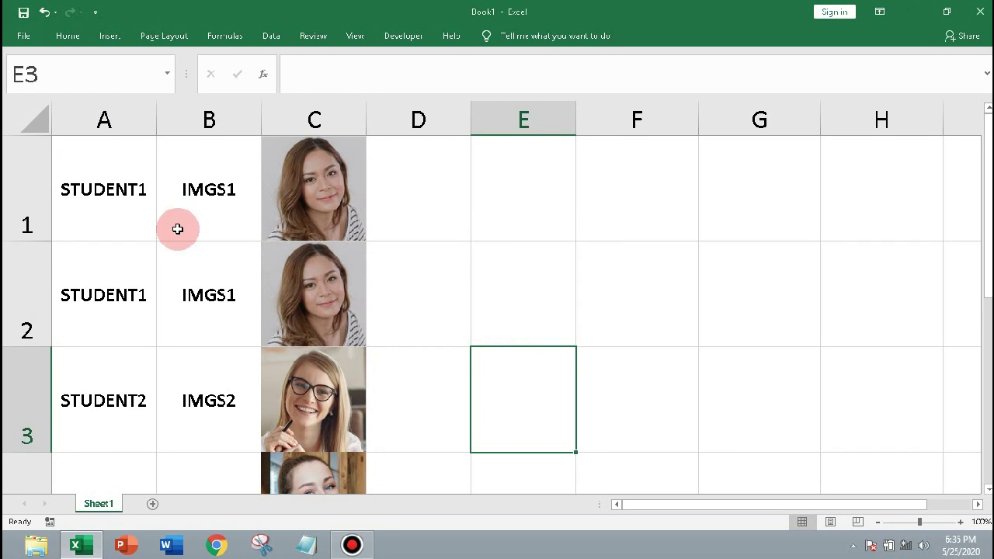
- Pick STUDENT2, STUDENT3, then STUDENT1 from A1's dropdown, checking C1's photo changes each time
left_click(128, 199)
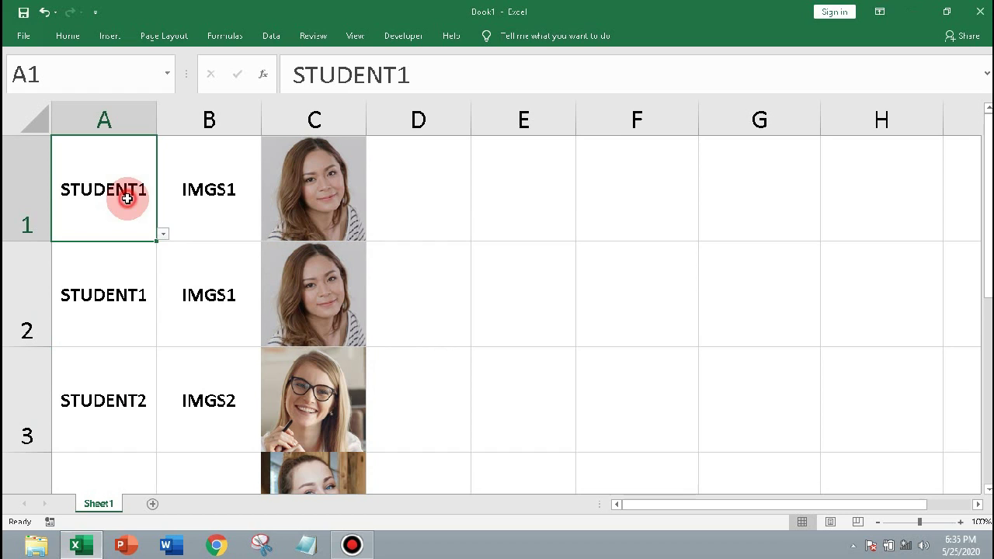
left_click(165, 235)
left_click(113, 254)
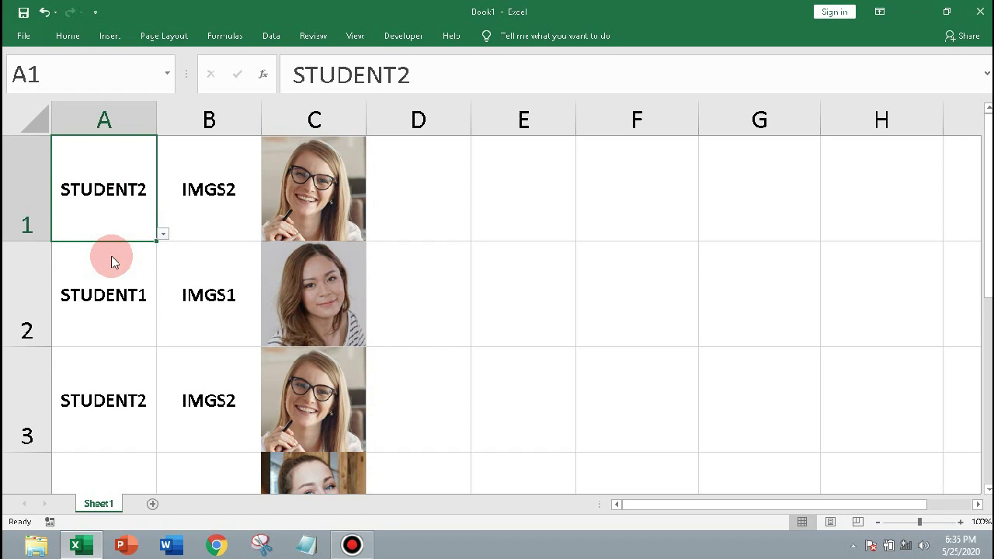
left_click(163, 234)
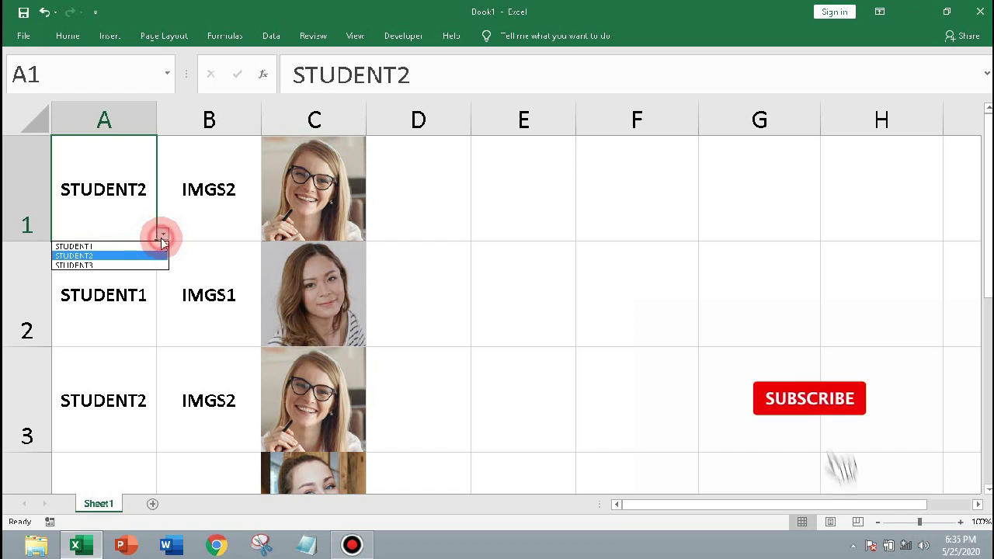
left_click(114, 265)
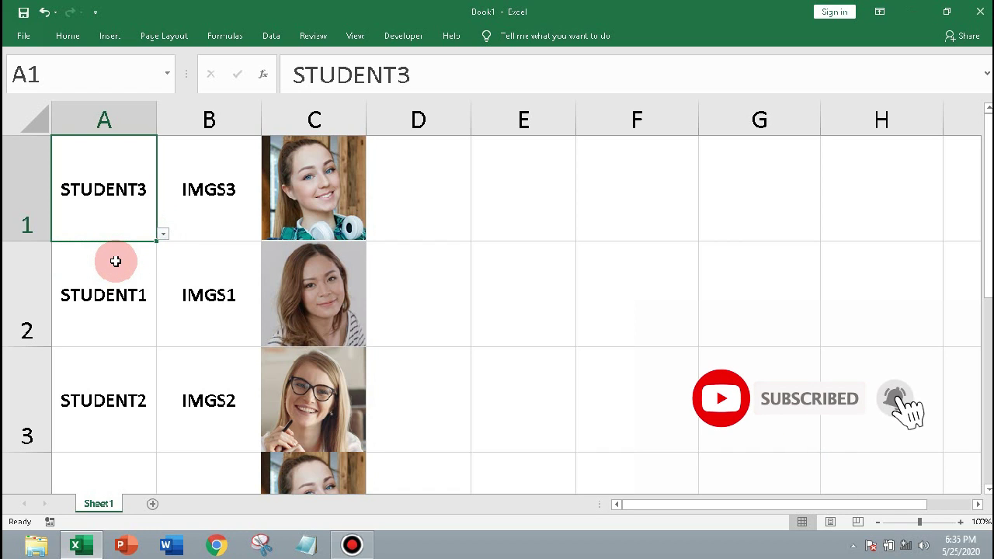
left_click(163, 234)
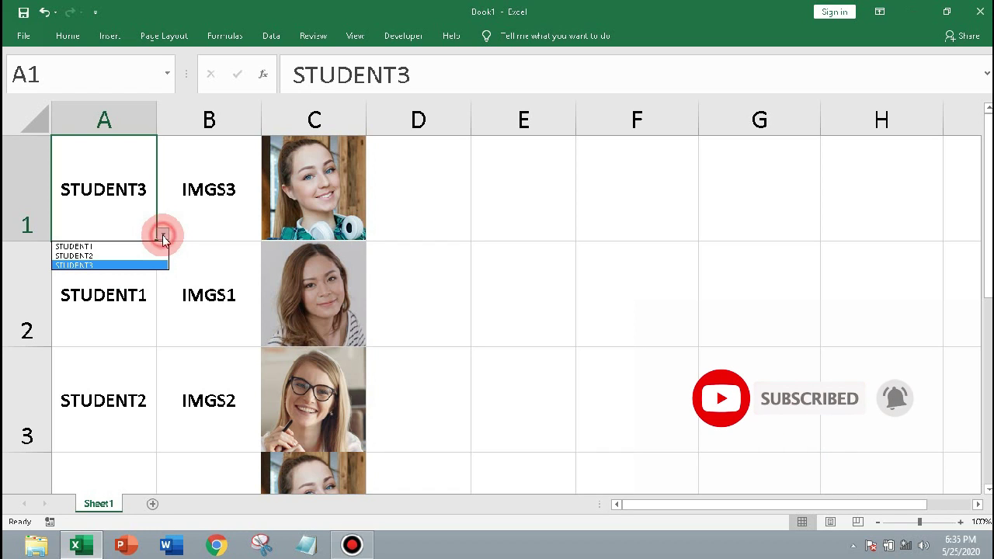
left_click(124, 248)
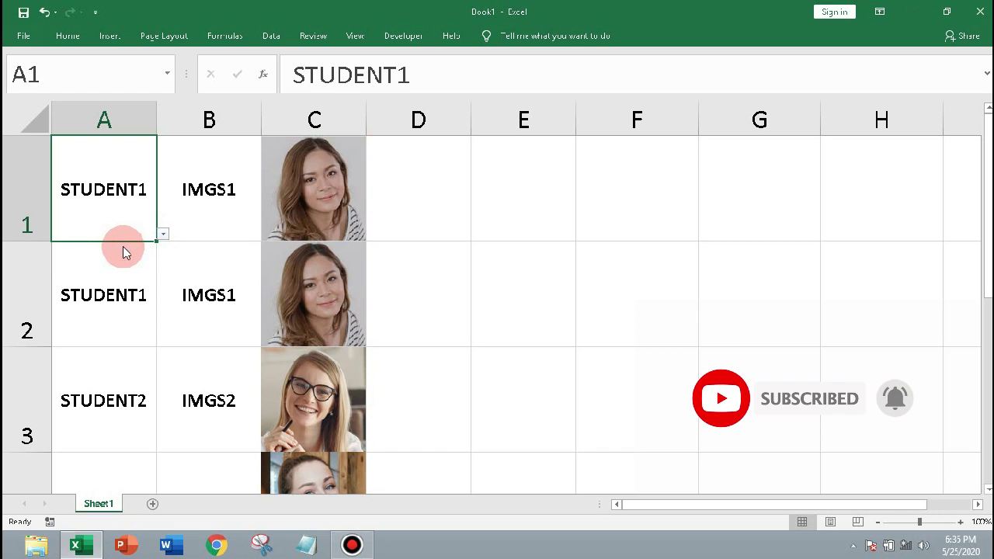
left_click(163, 234)
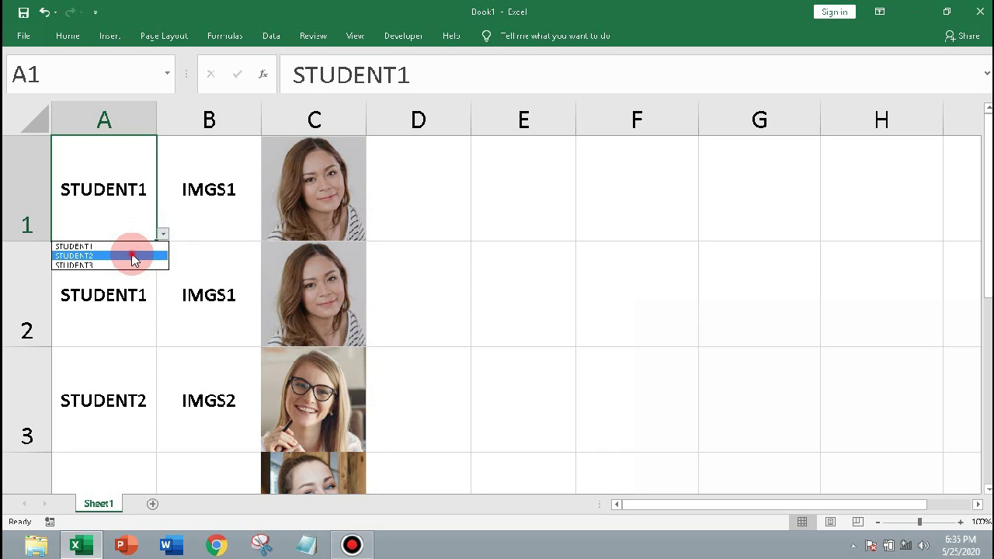